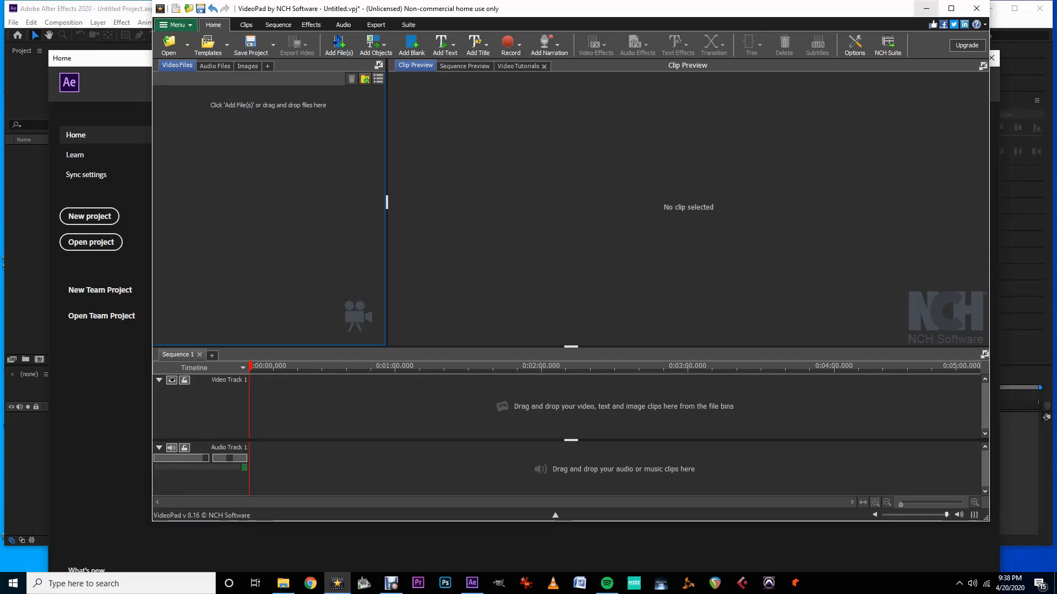
# - Minimize the VideoPad window and dismiss the After Effects Home window to reach the empty project workspace
pyautogui.click(926, 9)
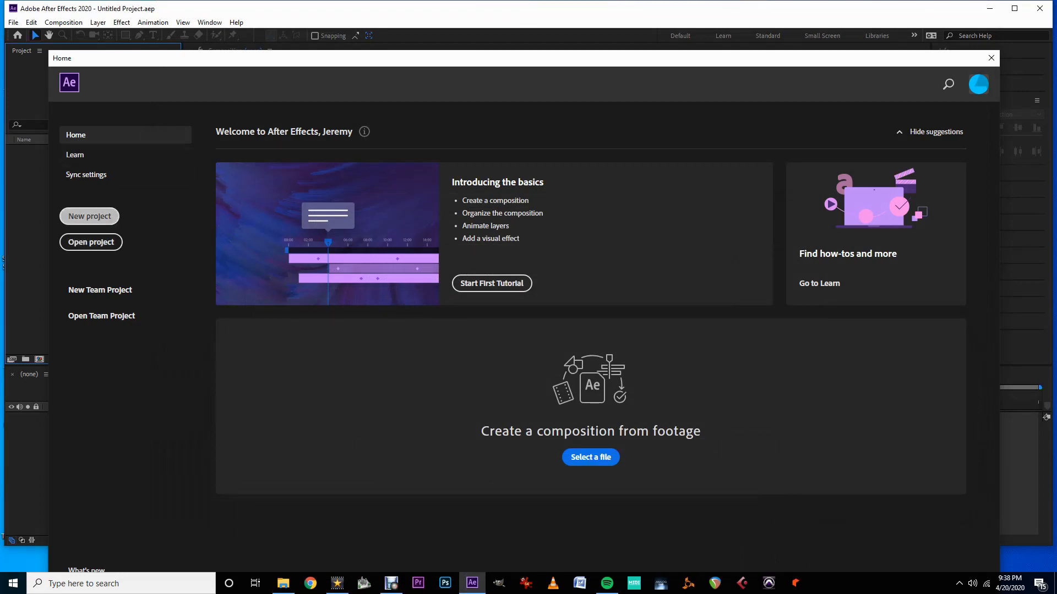
pyautogui.moveTo(900, 57); pyautogui.dragTo(879, 174)
pyautogui.moveTo(952, 174); pyautogui.dragTo(831, 100)
pyautogui.click(843, 98)
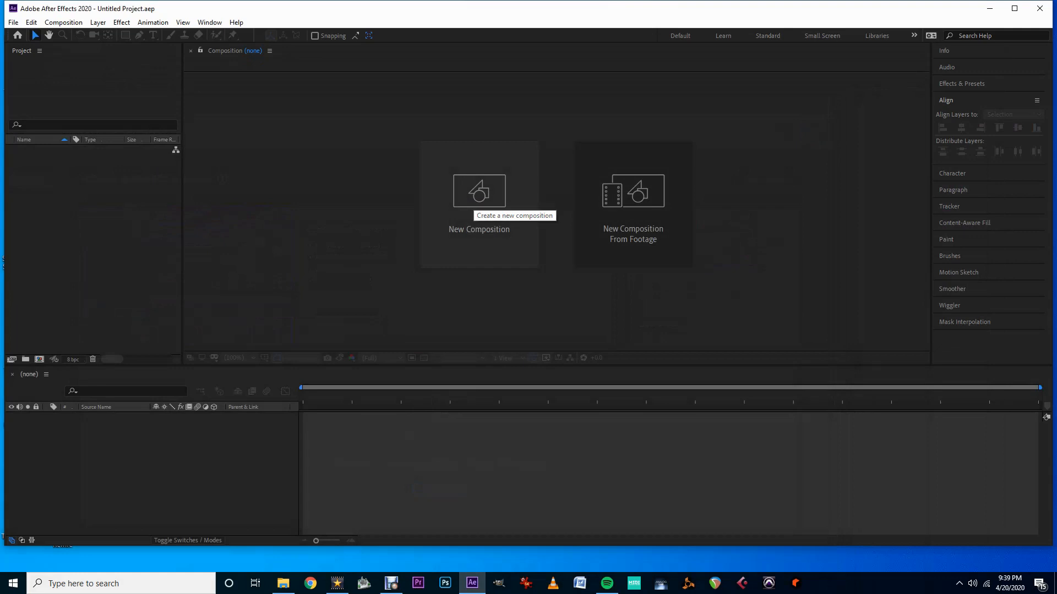
# - Create a composition named Sound Demo with the DVCPRO HD 720 29.97 preset and a duration of 0;00;06;00
pyautogui.click(477, 202)
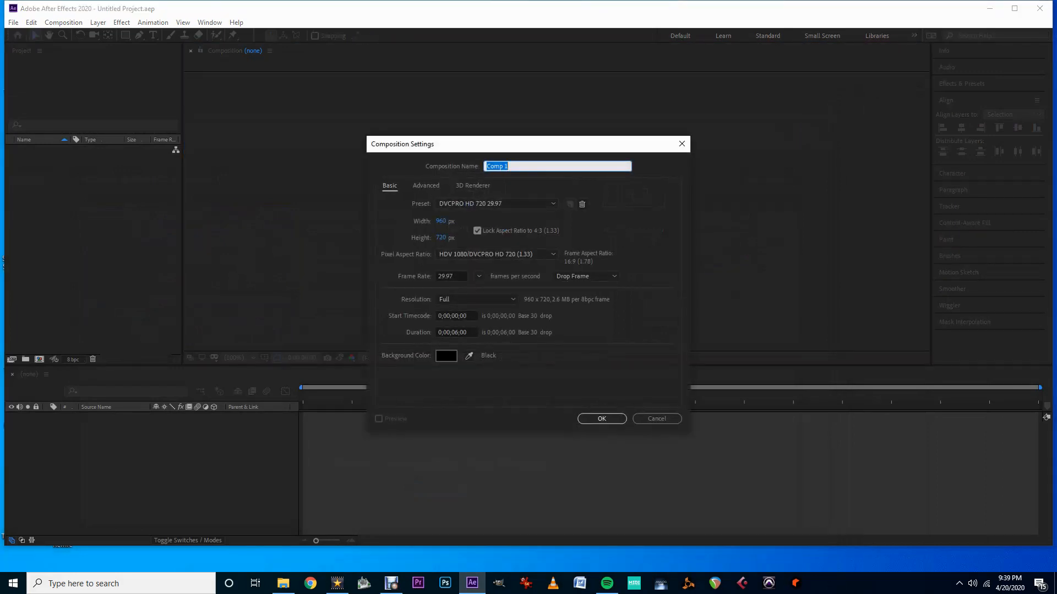
pyautogui.write('Sound Demo')
pyautogui.click(529, 204)
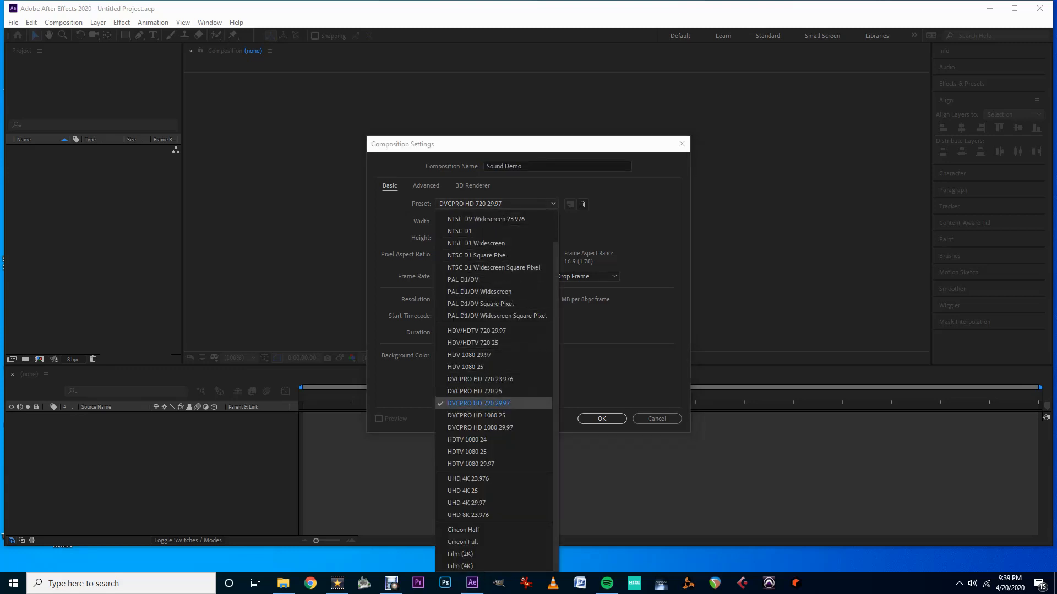
pyautogui.click(479, 404)
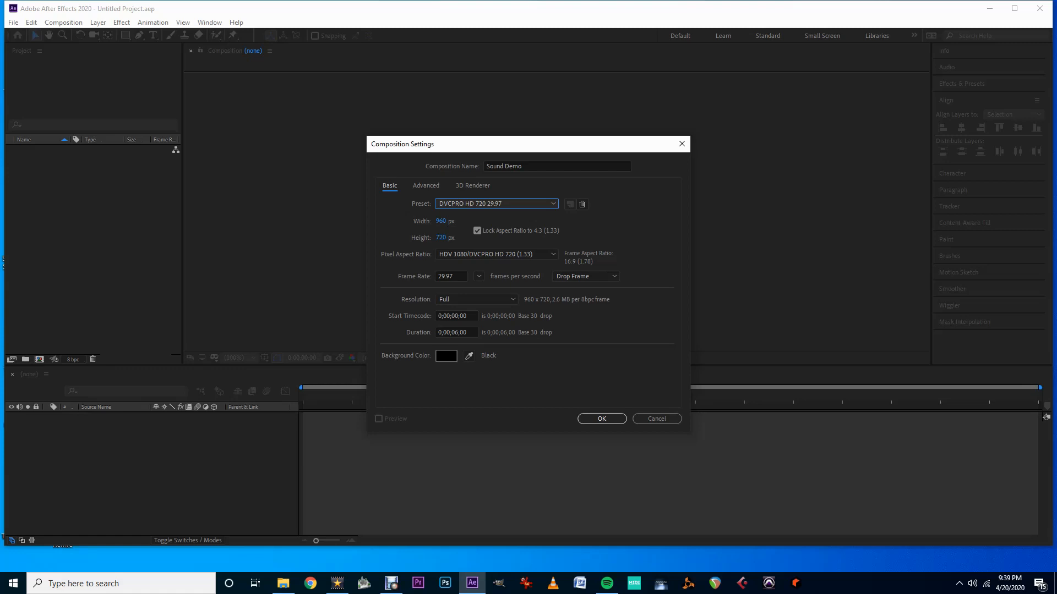
pyautogui.click(458, 332)
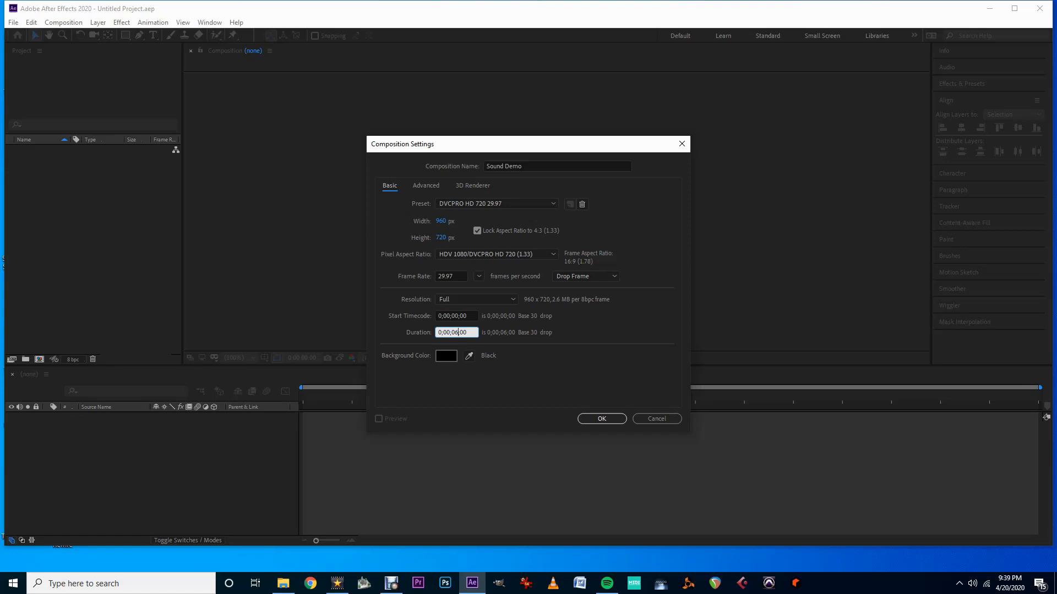
pyautogui.press('Tab')
pyautogui.press('Tab')
pyautogui.press('Tab')
pyautogui.press('Tab')
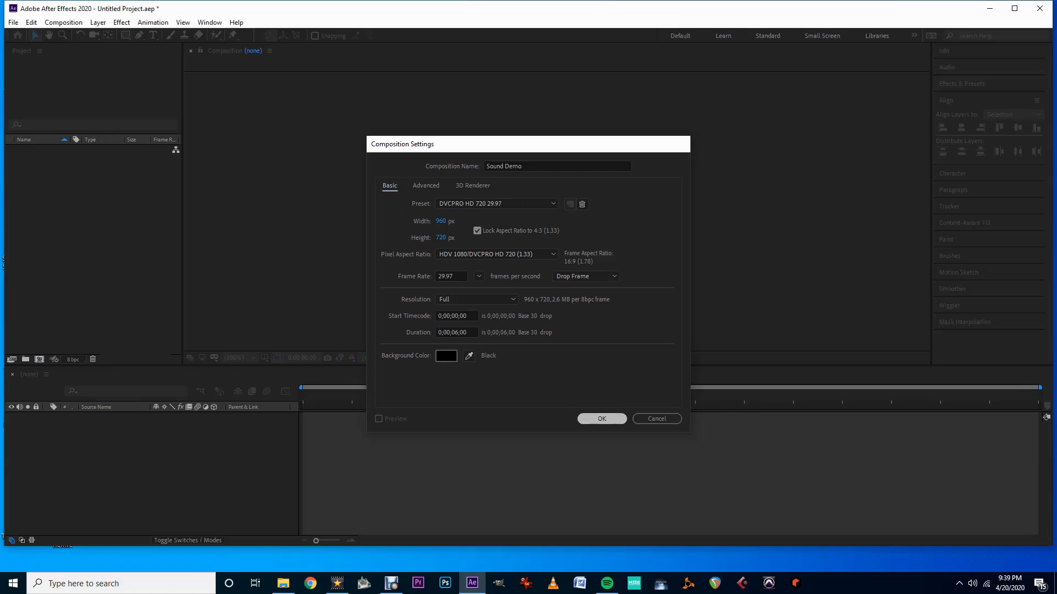
pyautogui.press('Return')
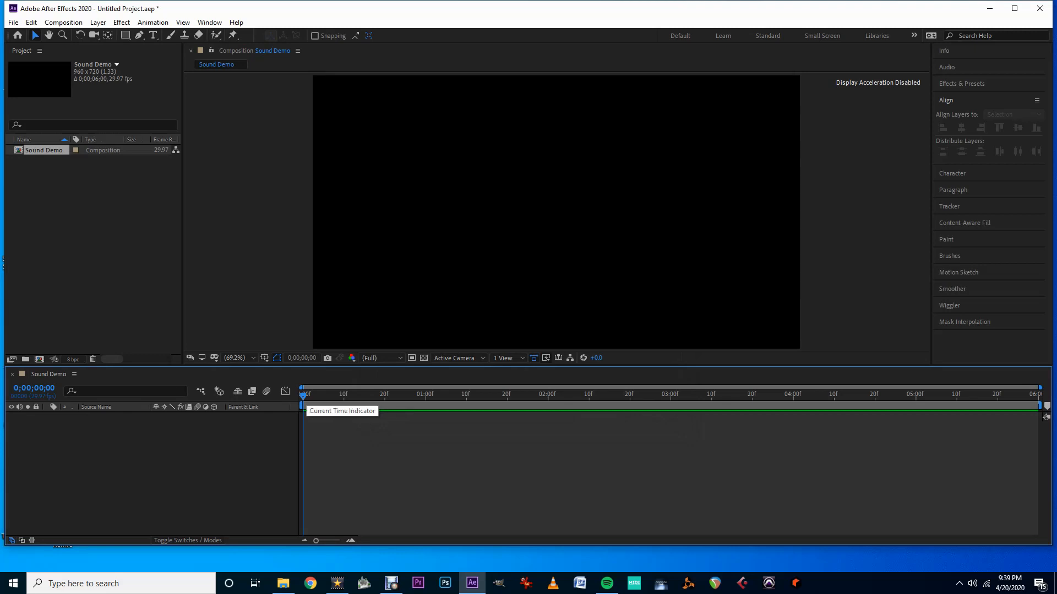
# - Play the empty Sound Demo composition and return the current time indicator to 0;00;00;00
pyautogui.press('space')
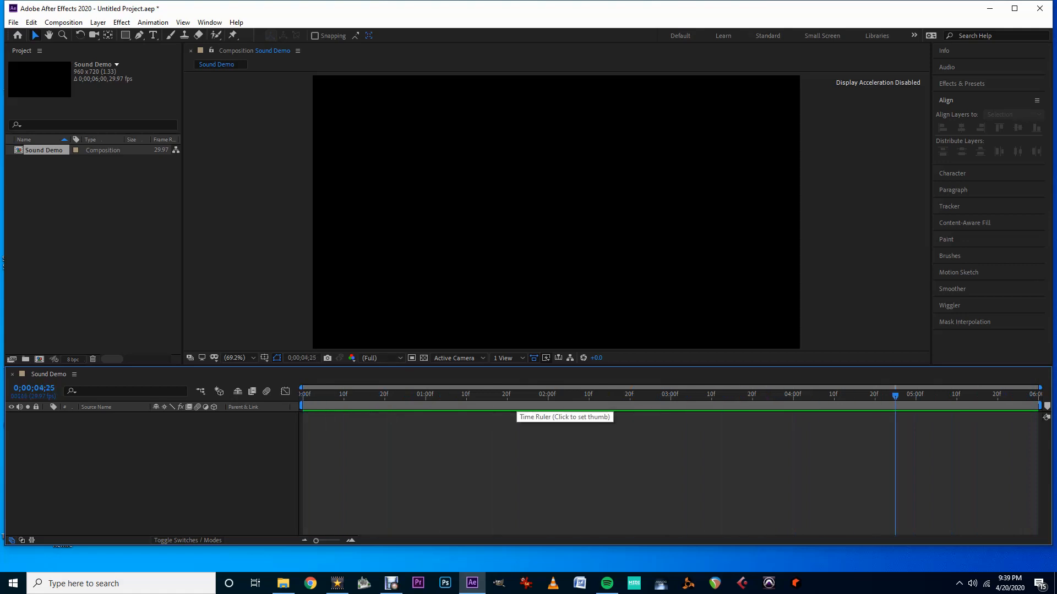
pyautogui.moveTo(895, 396); pyautogui.dragTo(303, 395)
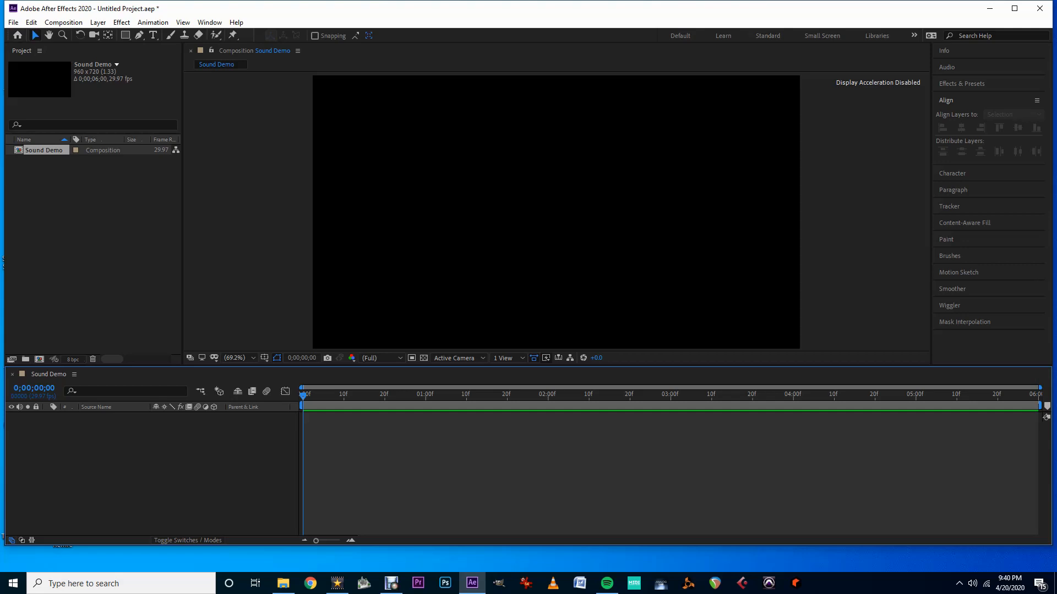
# - Import the Spaceship Camera View and Spaceship Directors View videos together from the Sound Demo with Spaceship folder
pyautogui.click(13, 22)
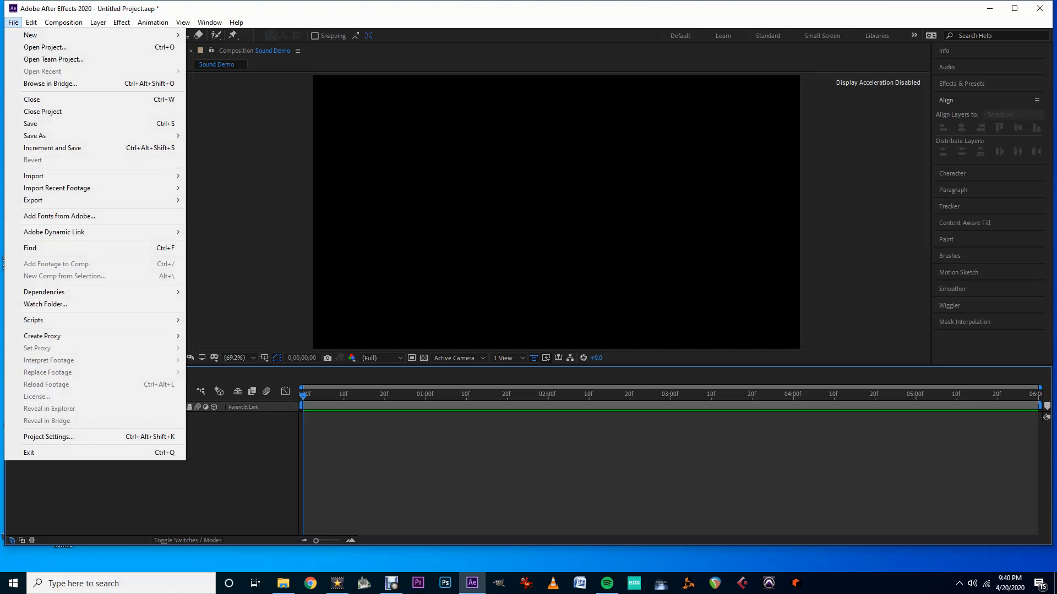
pyautogui.moveTo(99, 176)
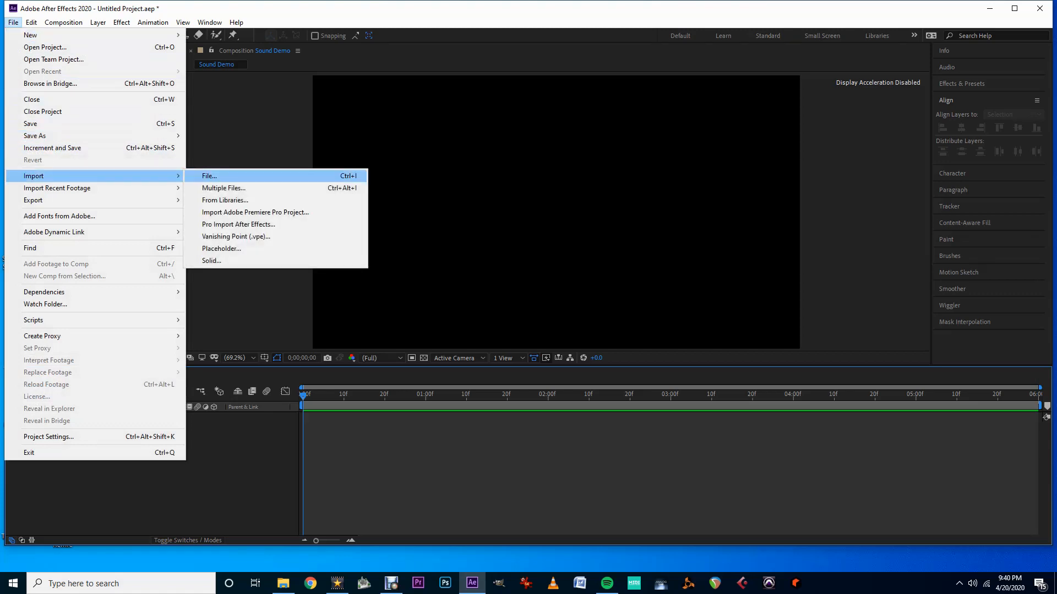
pyautogui.click(223, 188)
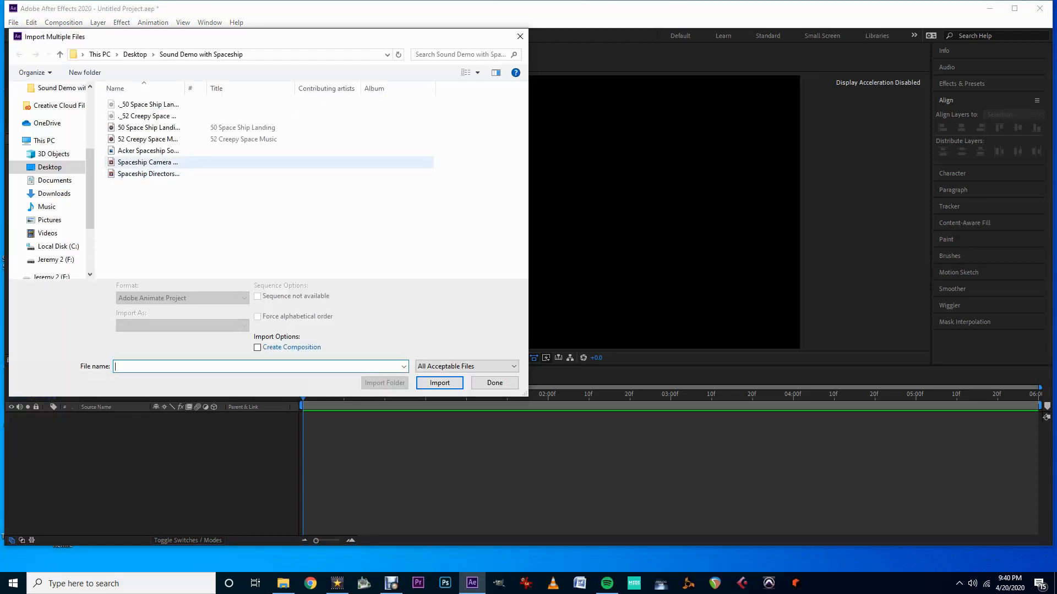
pyautogui.click(148, 163)
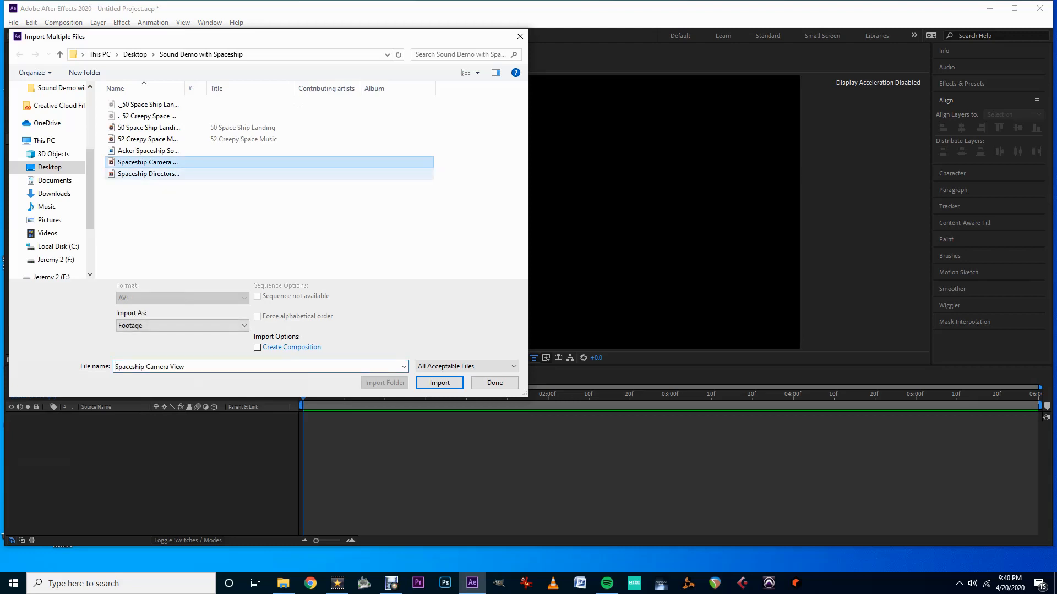
pyautogui.keyDown('ctrl'); pyautogui.click(148, 174); pyautogui.keyUp('ctrl')
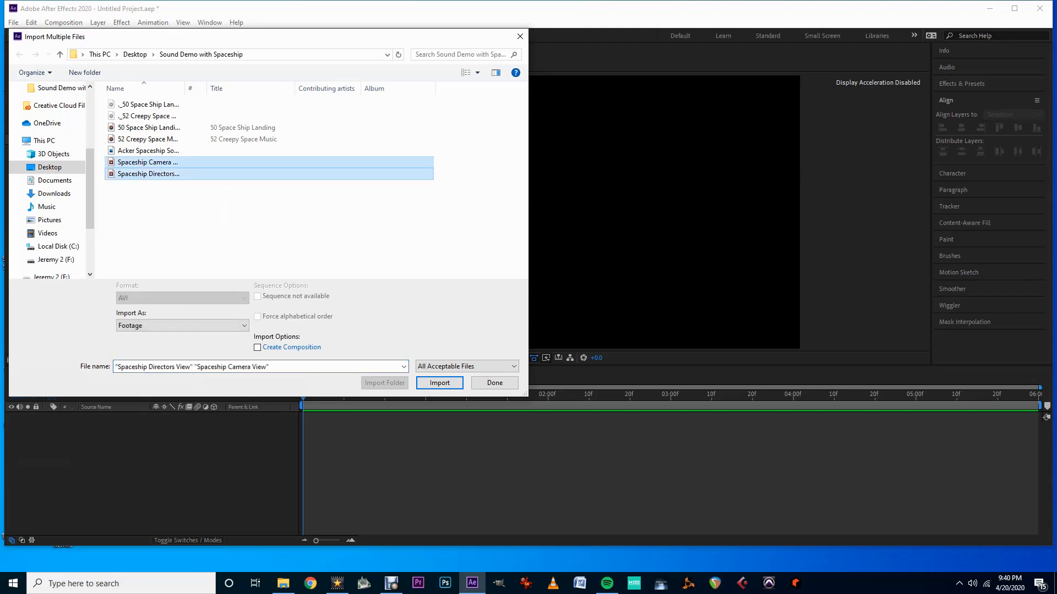
pyautogui.click(439, 383)
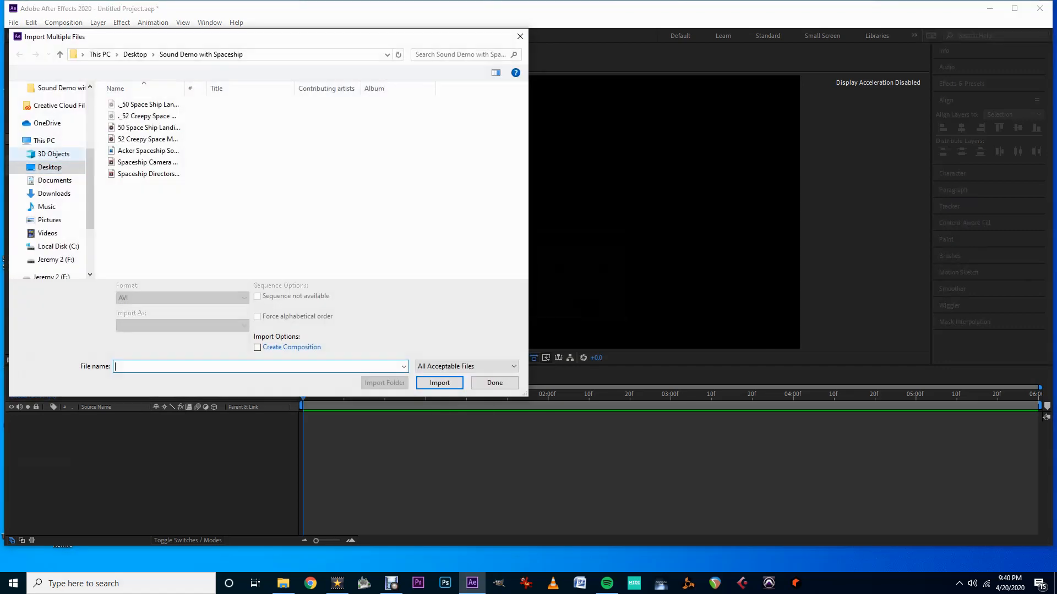
pyautogui.click(494, 382)
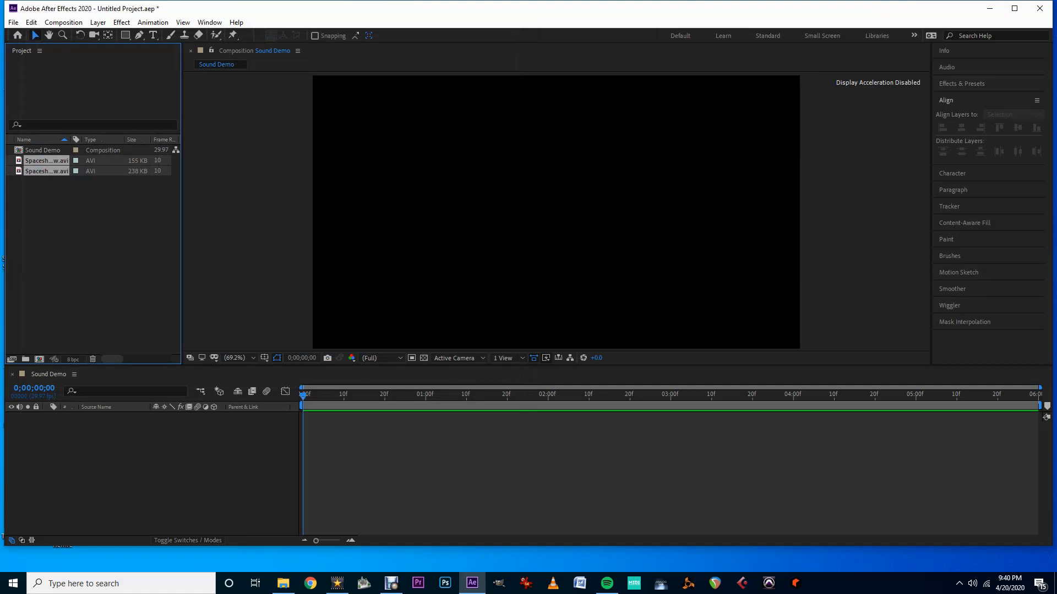
# - Check both imported clips' thumbnails and add Spaceship Directors View.avi as a layer in the Sound Demo timeline
pyautogui.click(77, 221)
pyautogui.click(46, 171)
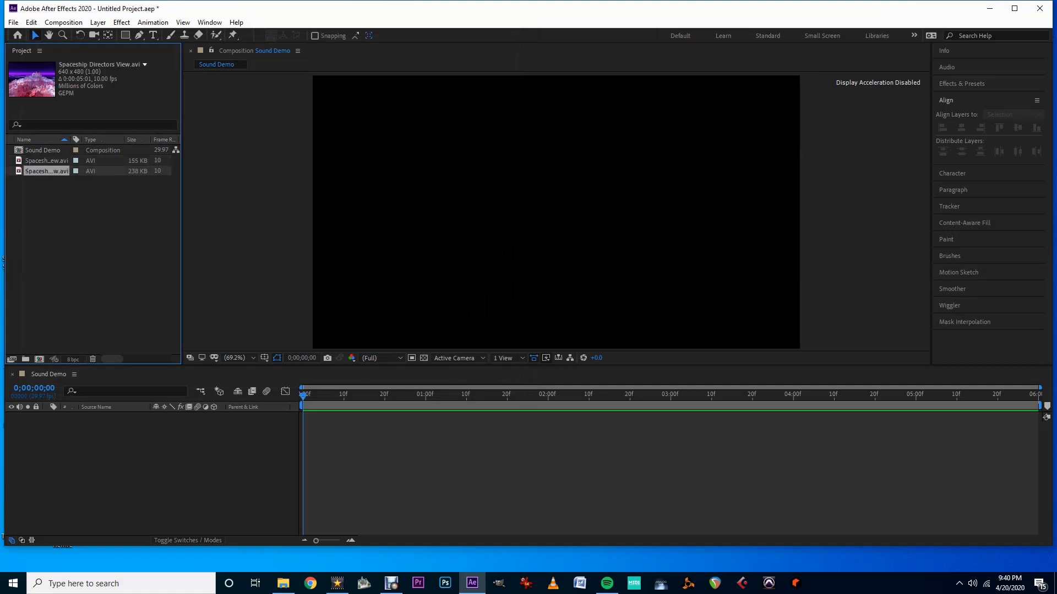
pyautogui.click(46, 160)
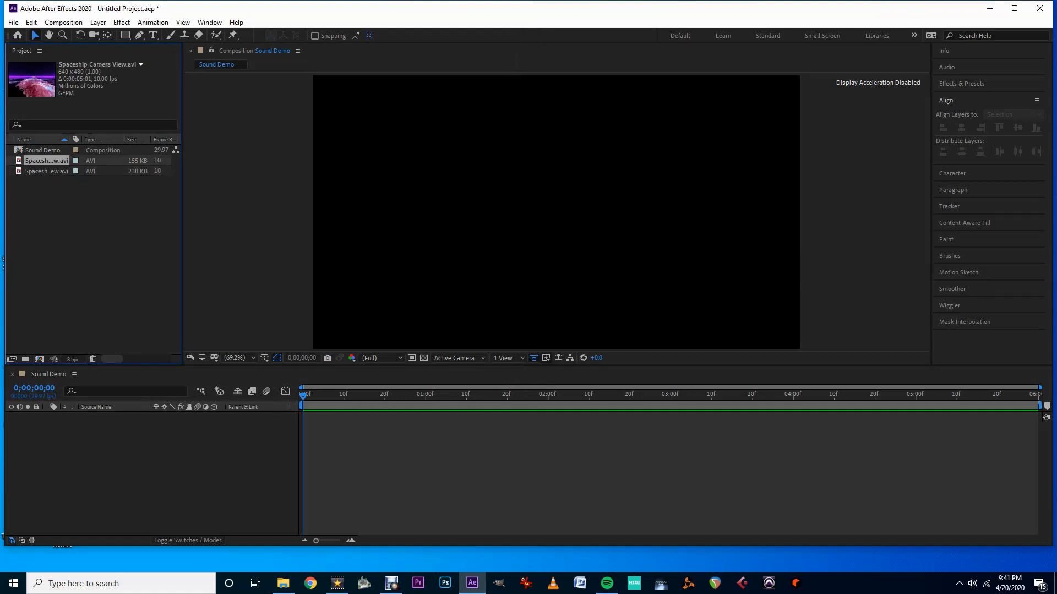
pyautogui.click(46, 172)
pyautogui.moveTo(46, 171); pyautogui.dragTo(68, 453)
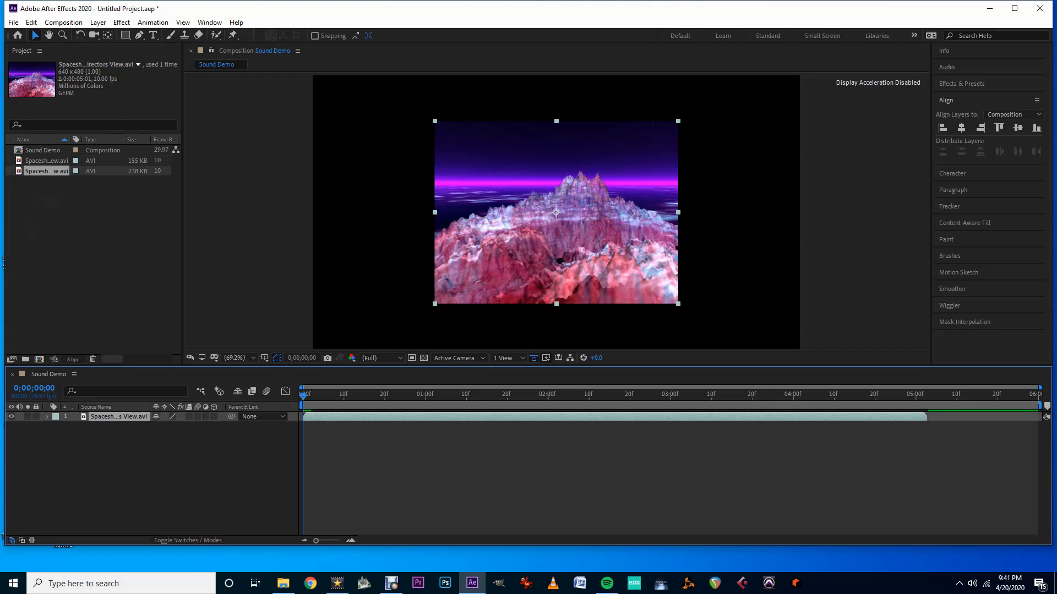
# - Shift the Spaceship Directors View layer four frames earlier in the timeline
pyautogui.hotkey('alt', 'pageup')
pyautogui.hotkey('alt', 'pageup')
pyautogui.hotkey('alt', 'pageup')
pyautogui.hotkey('alt', 'pageup')
# - Examine the Info and Audio panels and the options offered for the Audio panel
pyautogui.click(944, 50)
pyautogui.click(775, 150)
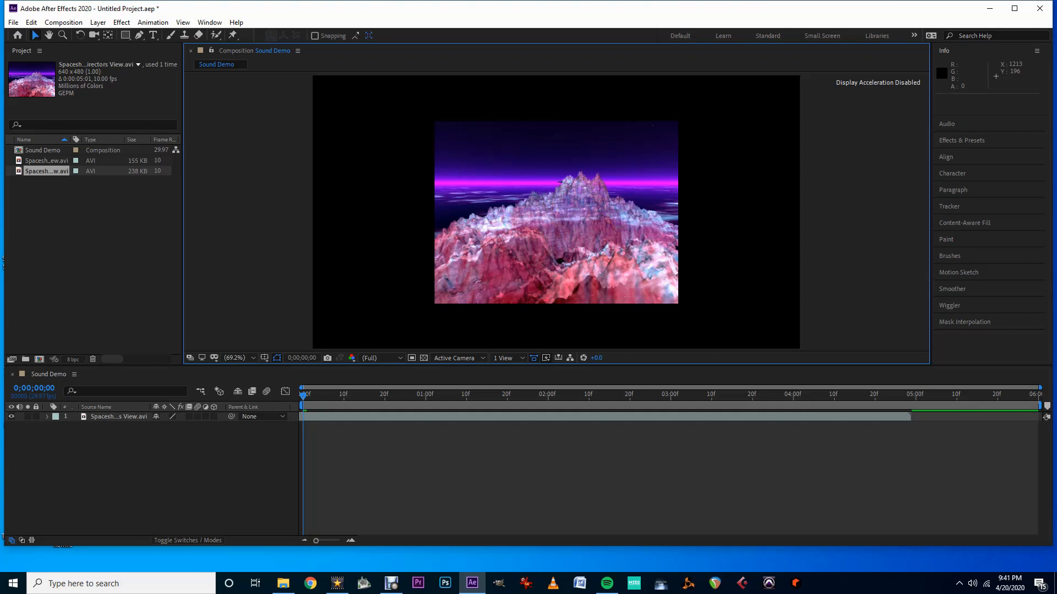
pyautogui.click(947, 124)
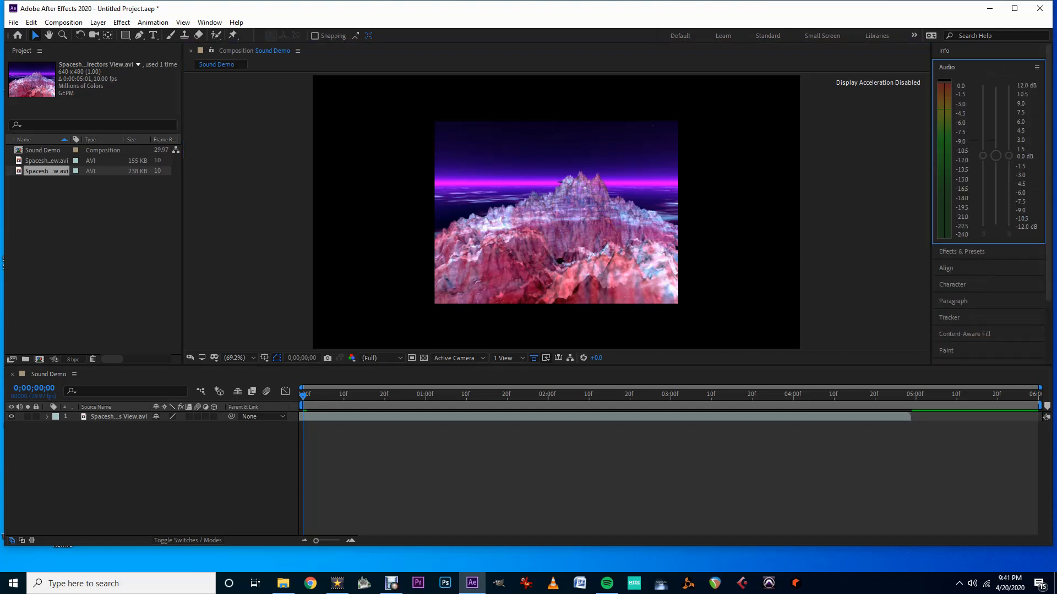
pyautogui.click(1037, 67)
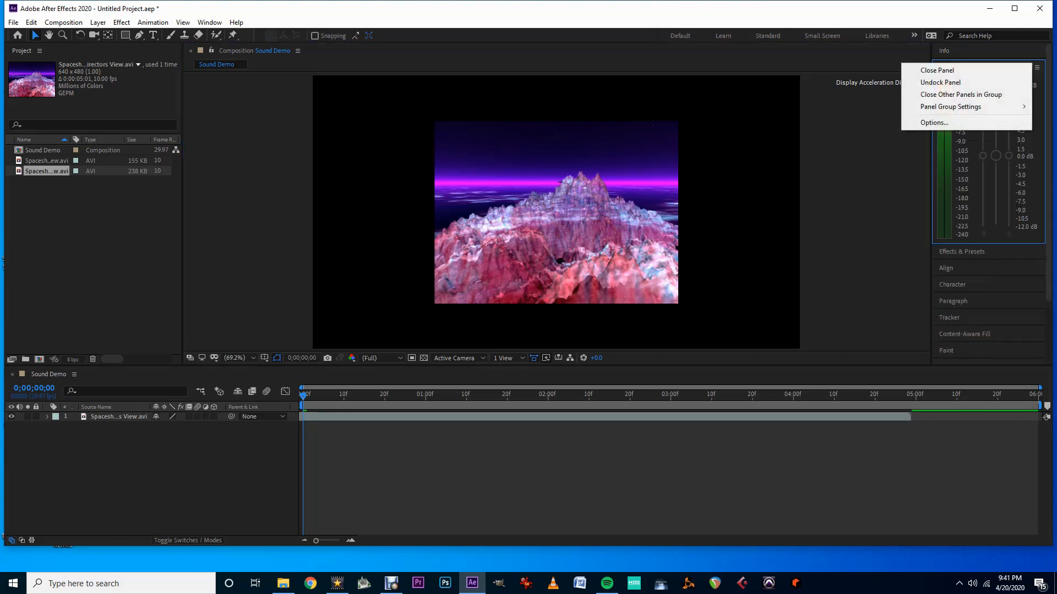
pyautogui.click(863, 126)
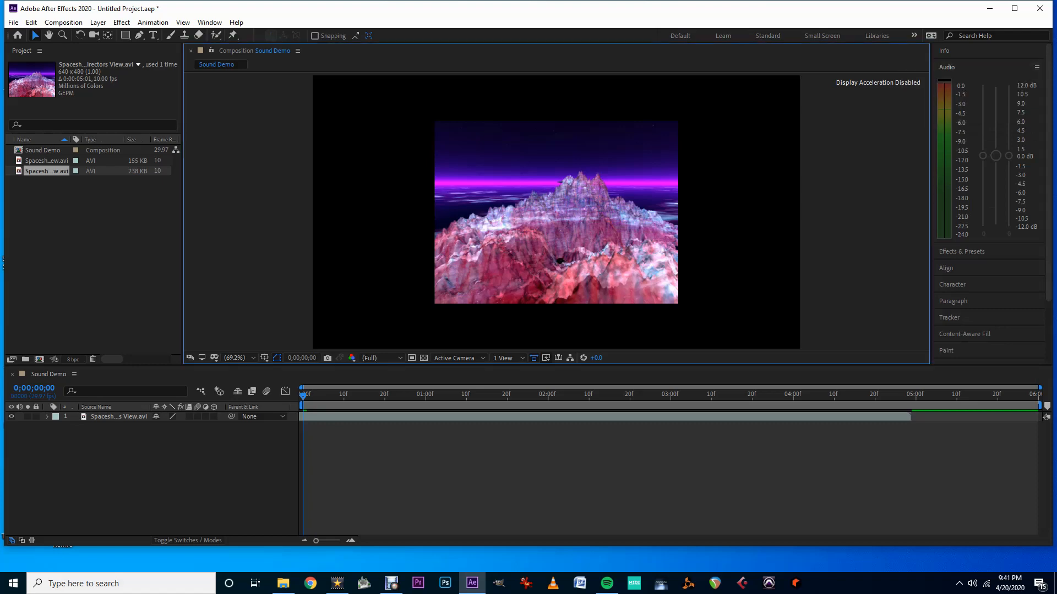
# - Show the Preview panel with its playback controls in the workspace
pyautogui.click(209, 22)
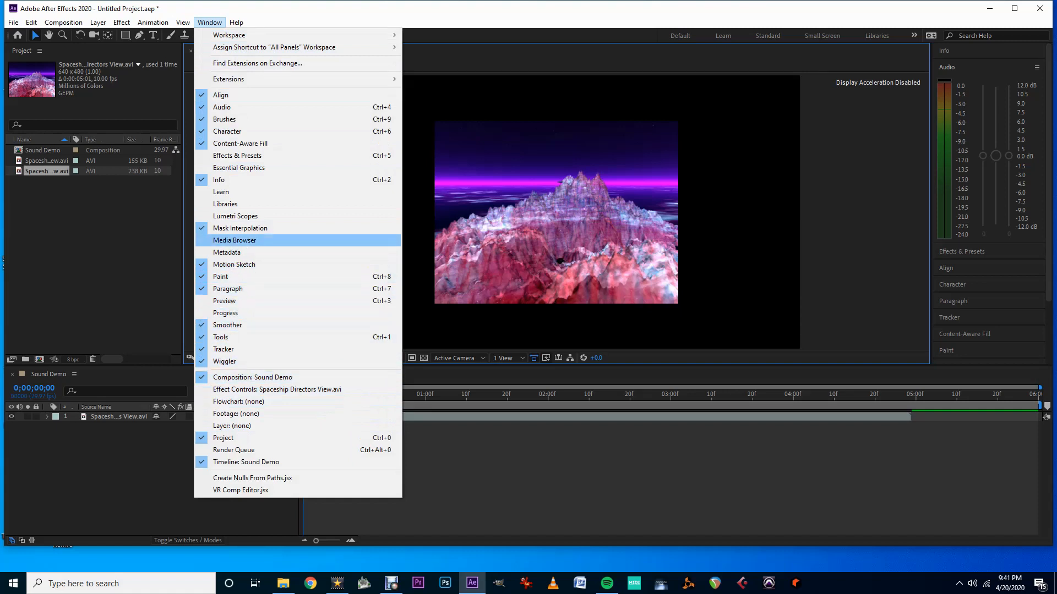
pyautogui.moveTo(153, 24)
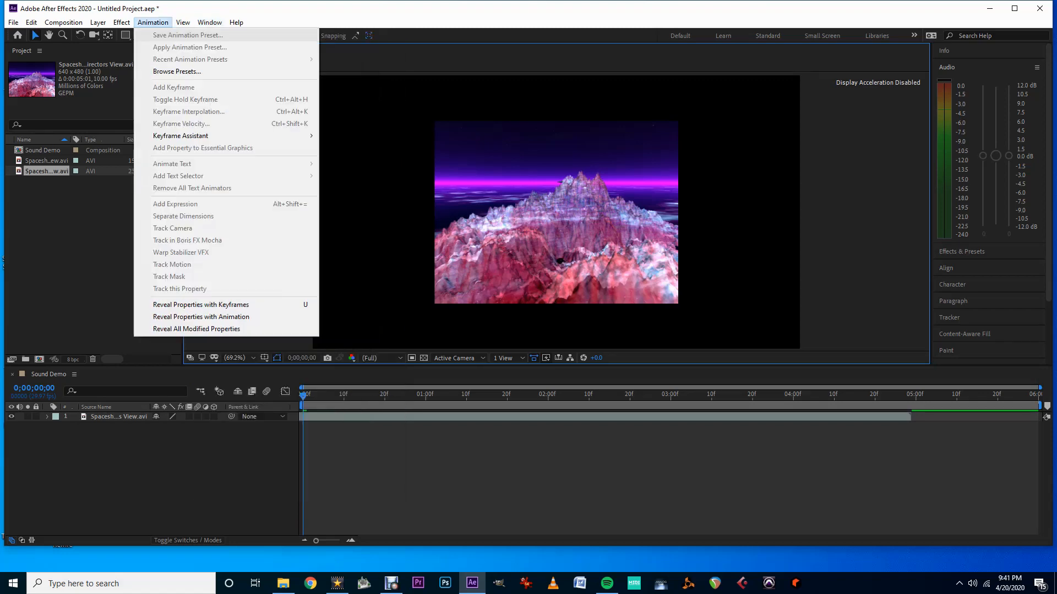
pyautogui.moveTo(236, 23)
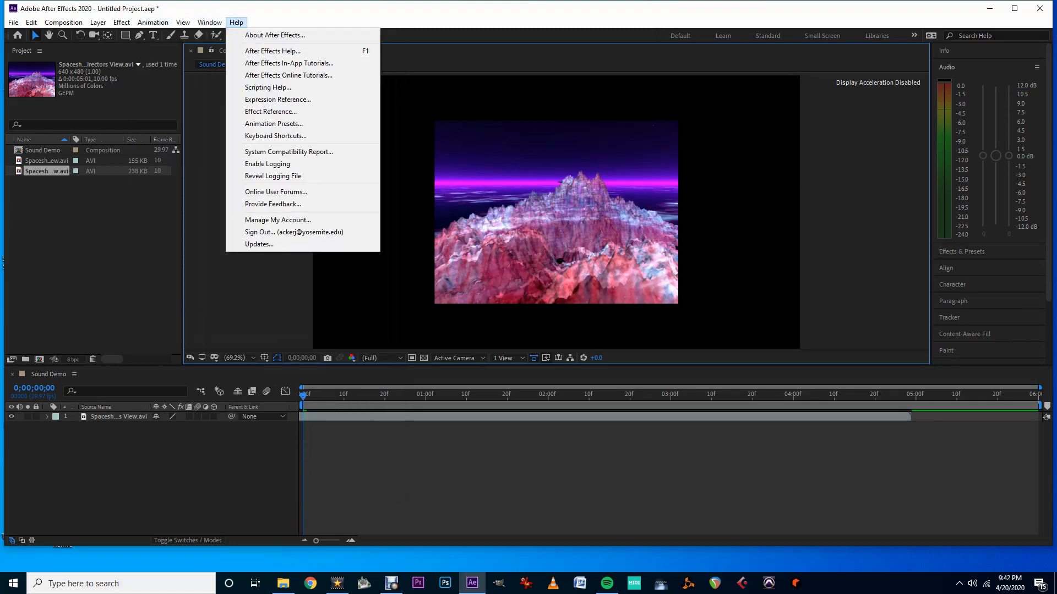
pyautogui.moveTo(210, 23)
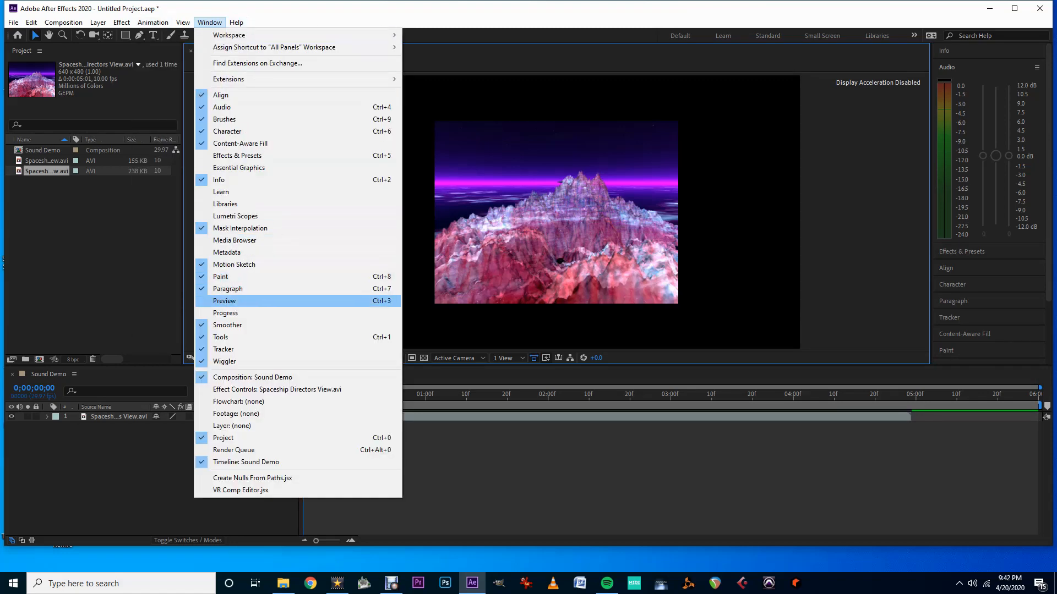
pyautogui.click(231, 302)
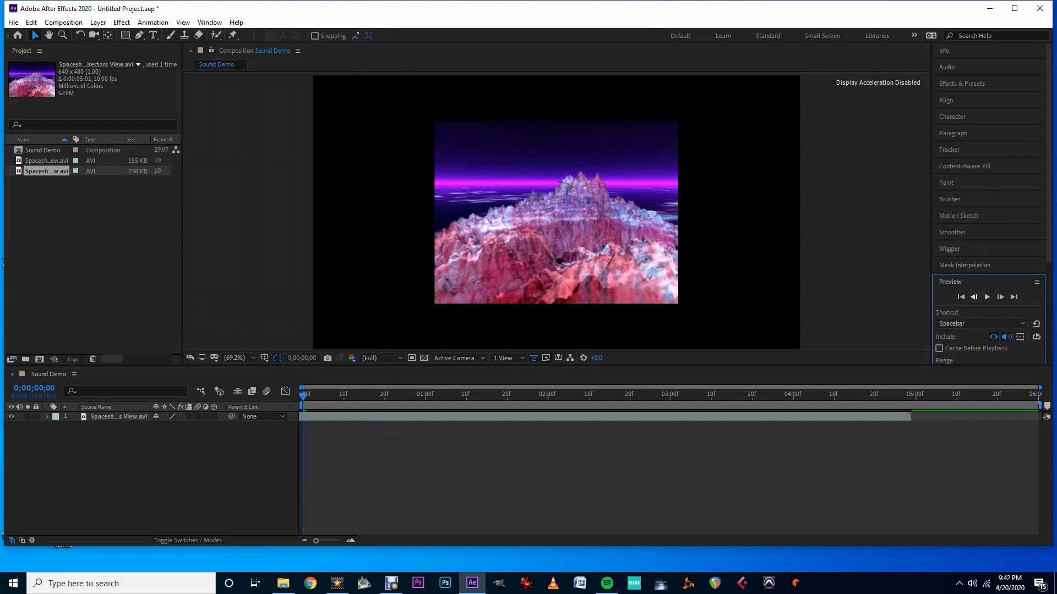
# - Play the composition to watch the Spaceship Directors View clip, then stop playback
pyautogui.press('space')
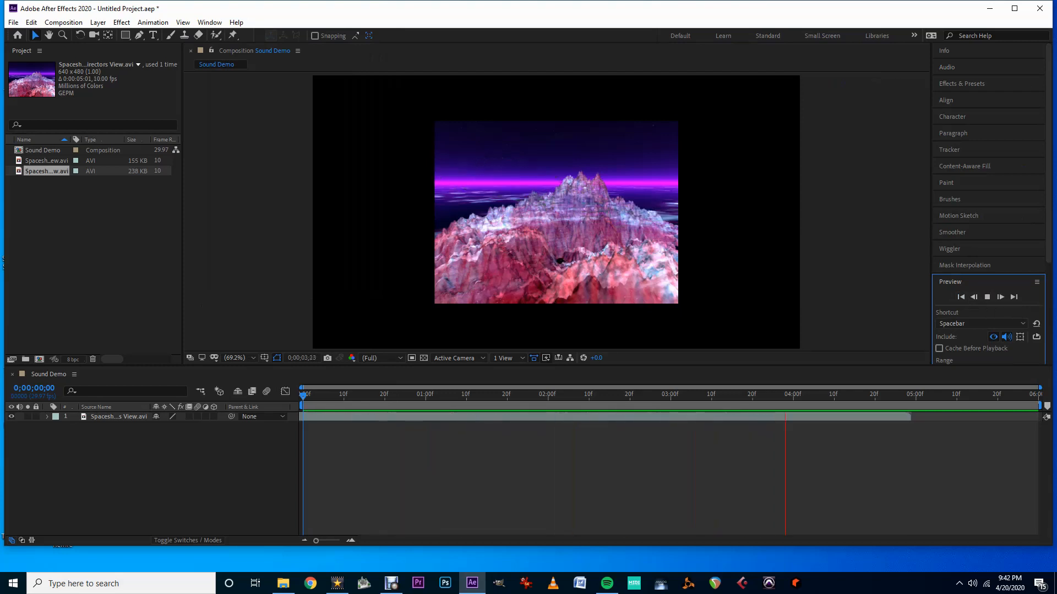
pyautogui.click(209, 22)
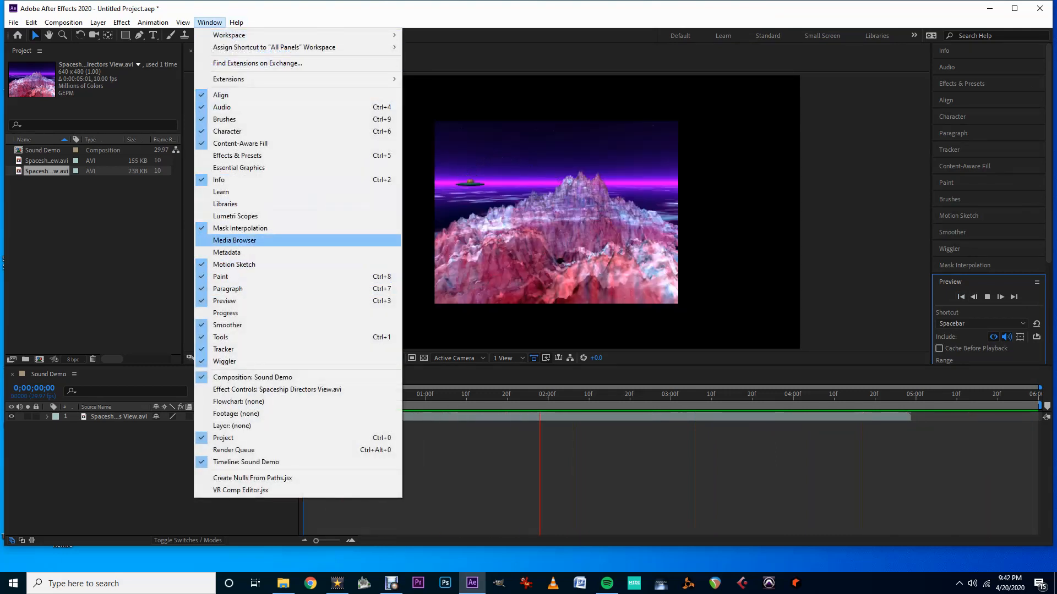
pyautogui.press('Escape')
pyautogui.press('space')
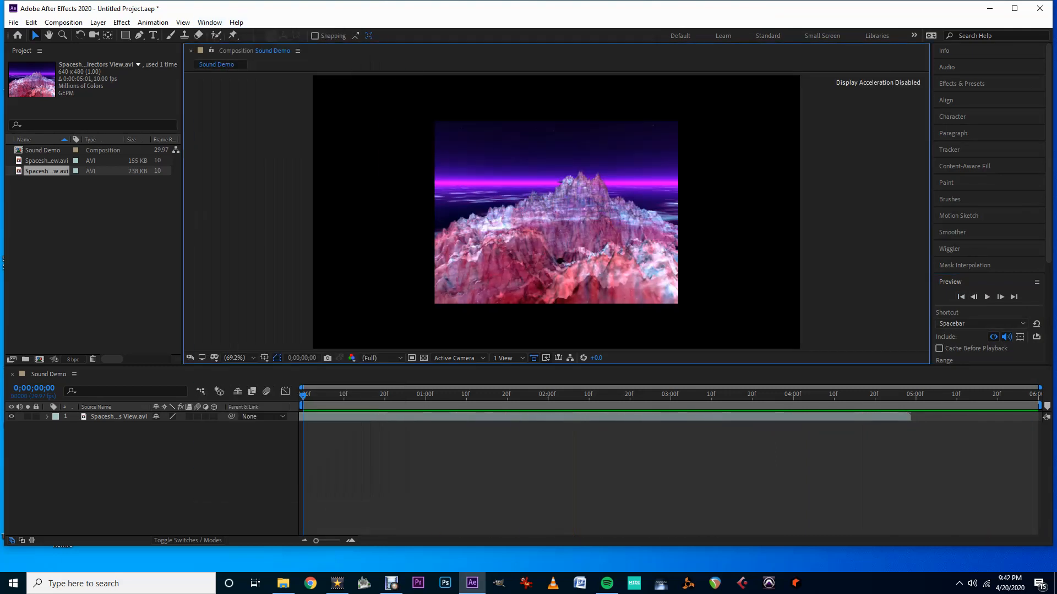
# - Return to the first frame and keep Spacebar as the preview shortcut
pyautogui.click(961, 298)
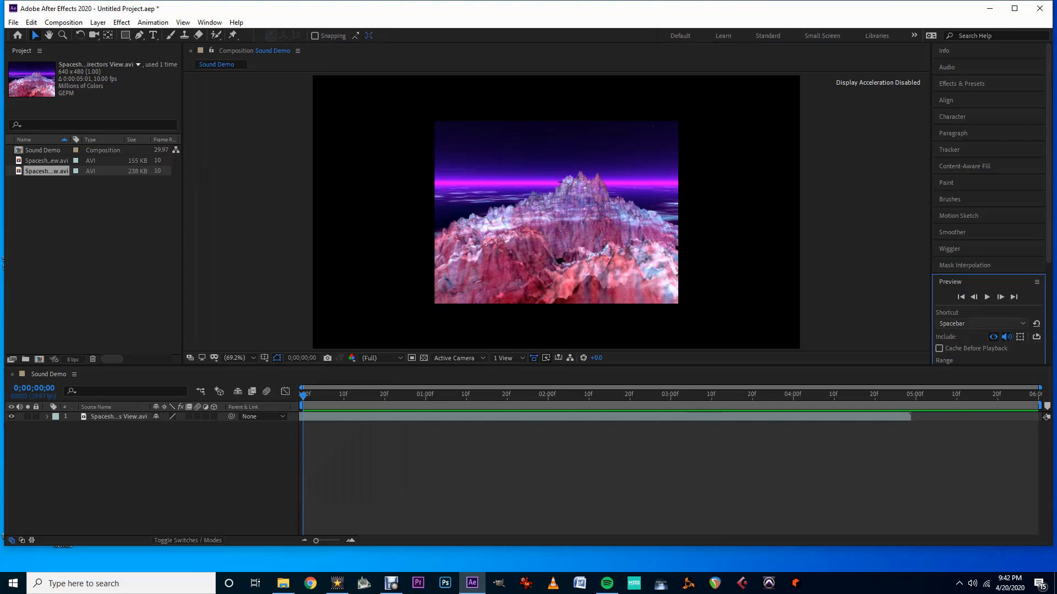
pyautogui.click(979, 324)
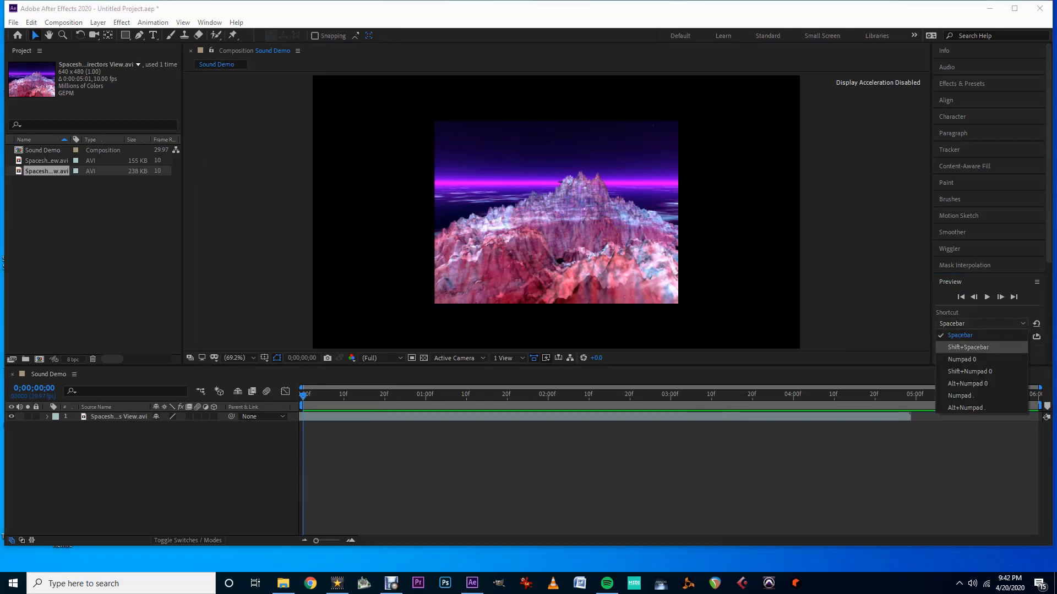
pyautogui.click(980, 335)
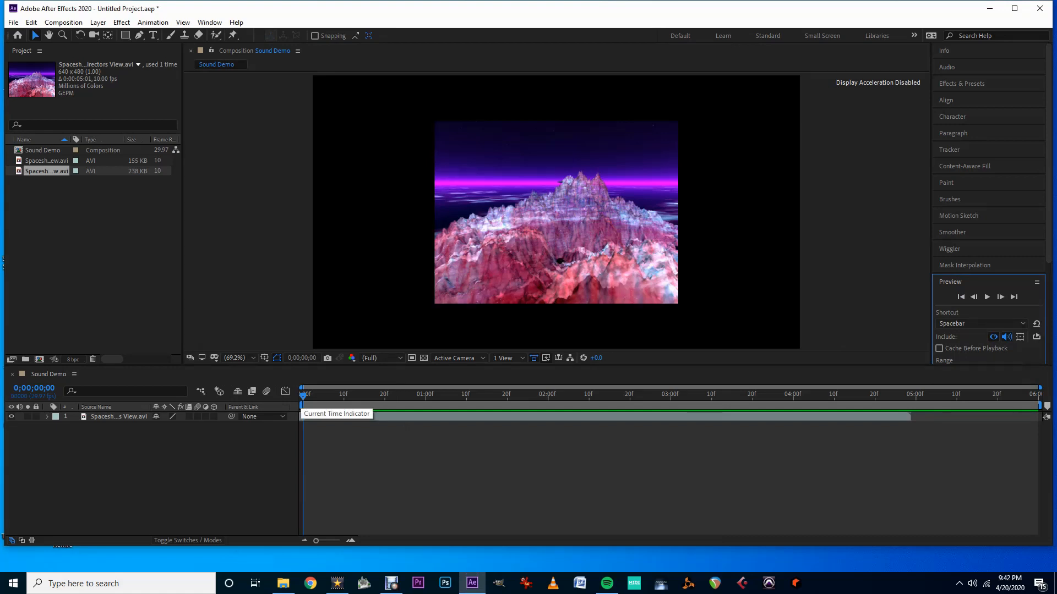
# - Import 50 Space Ship Landing.mp3 as footage and add it to the Sound Demo timeline below the Spaceship Directors View layer
pyautogui.moveTo(303, 395)
pyautogui.mouseDown()
pyautogui.moveTo(1026, 394)
pyautogui.moveTo(303, 394)
pyautogui.mouseUp()
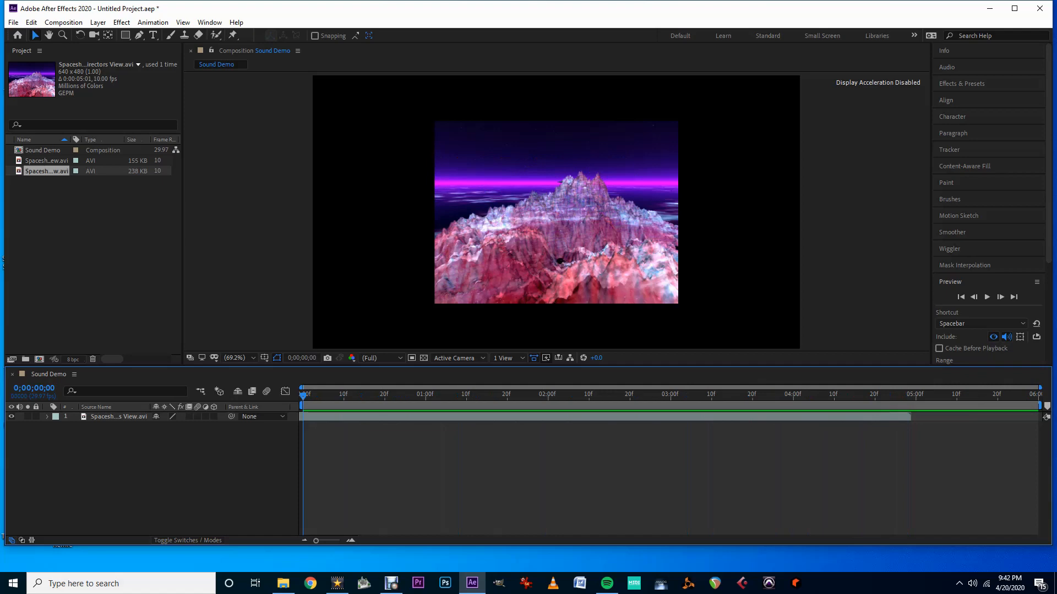
pyautogui.click(13, 23)
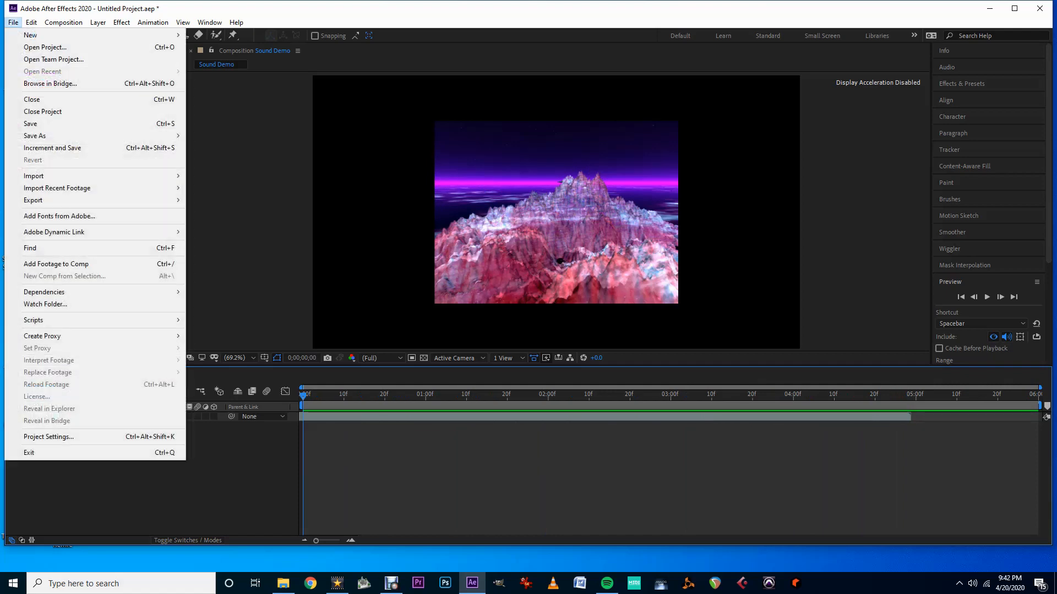
pyautogui.moveTo(55, 176)
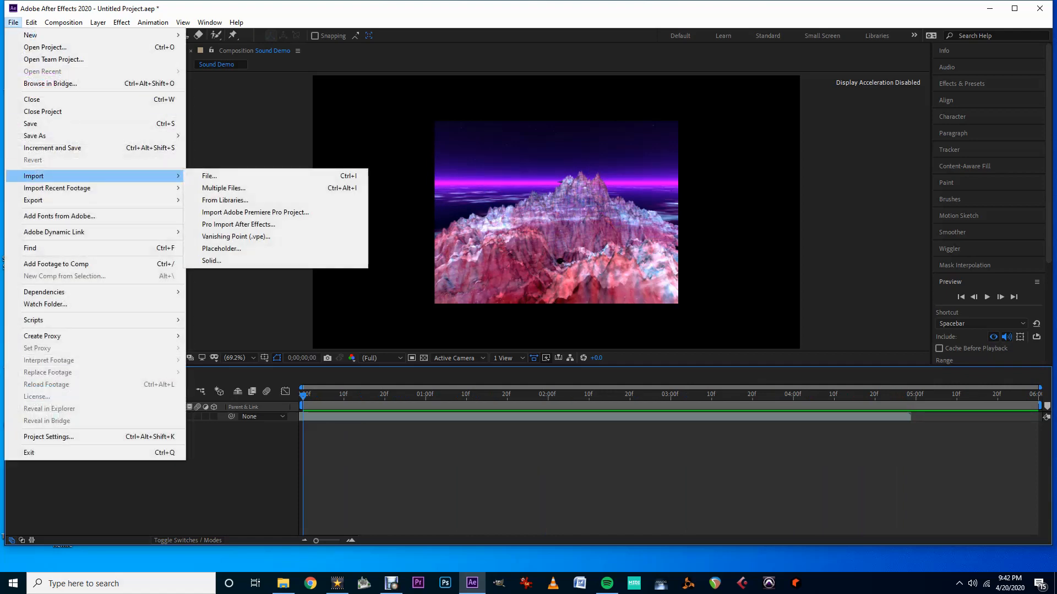
pyautogui.click(210, 176)
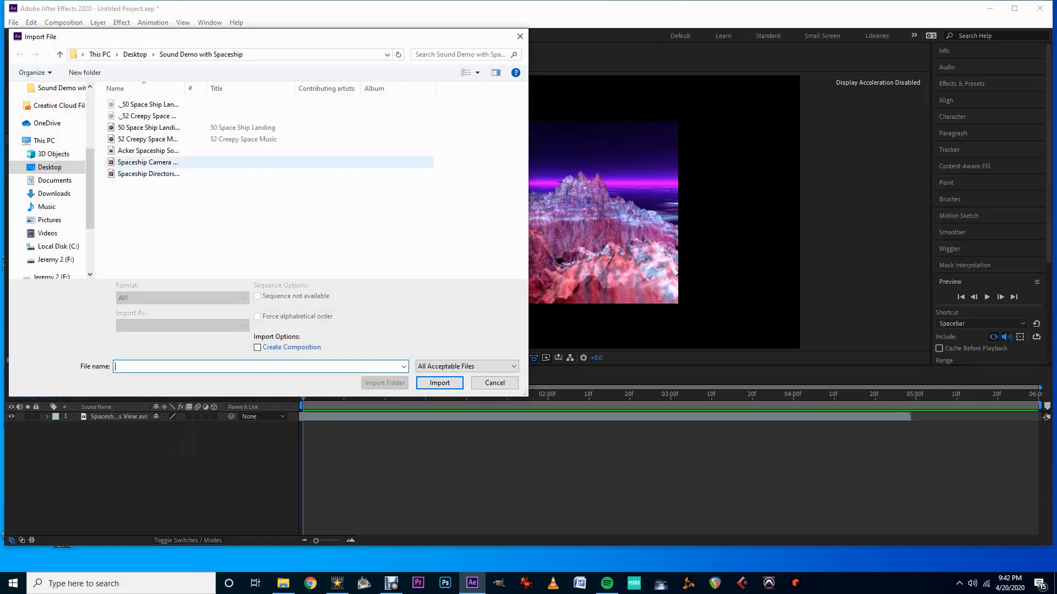
pyautogui.click(165, 127)
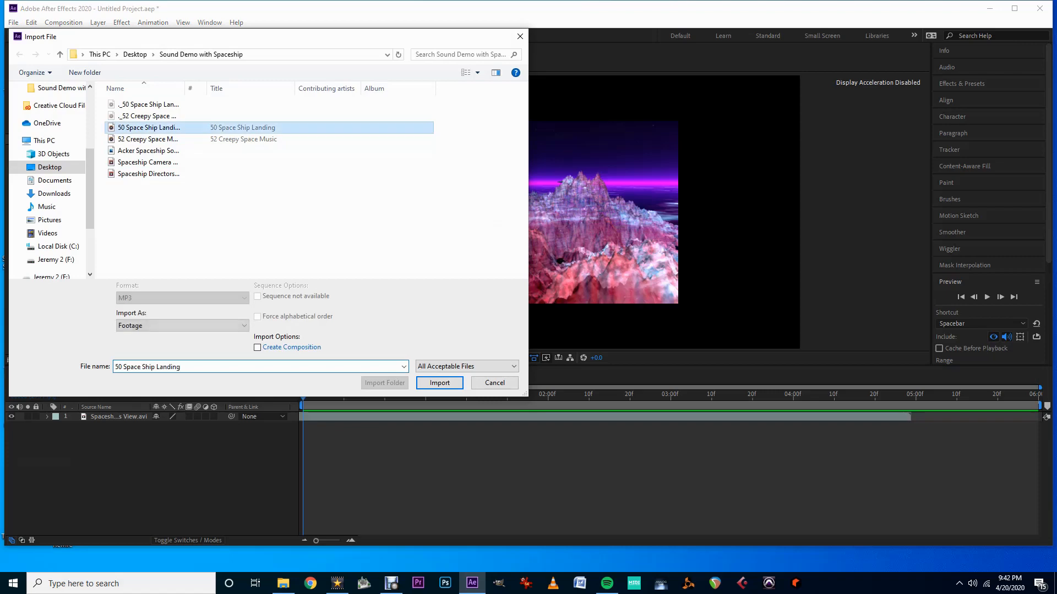
pyautogui.click(440, 384)
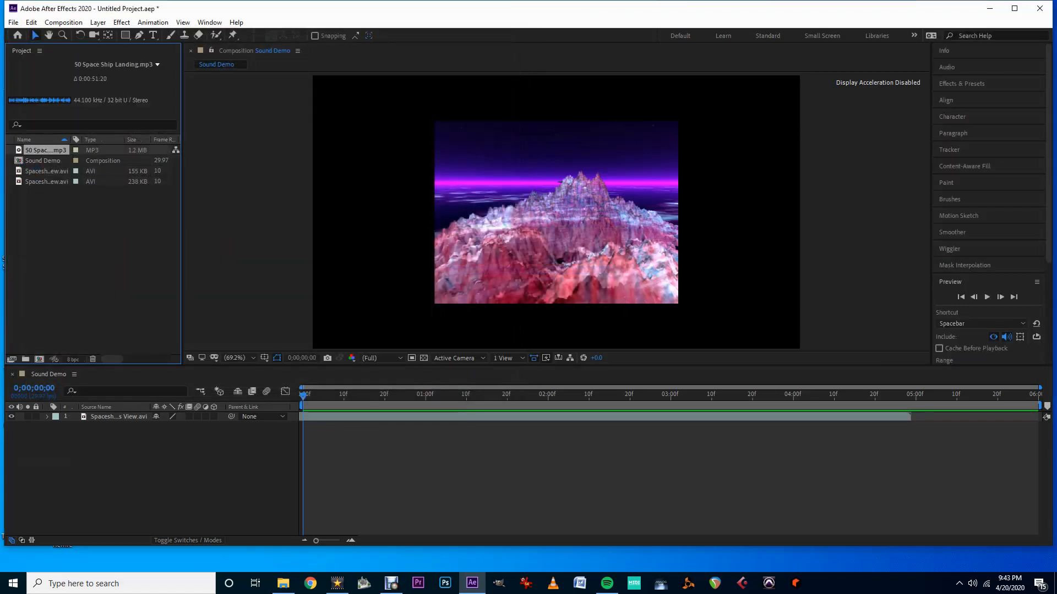
pyautogui.moveTo(45, 150); pyautogui.dragTo(116, 457)
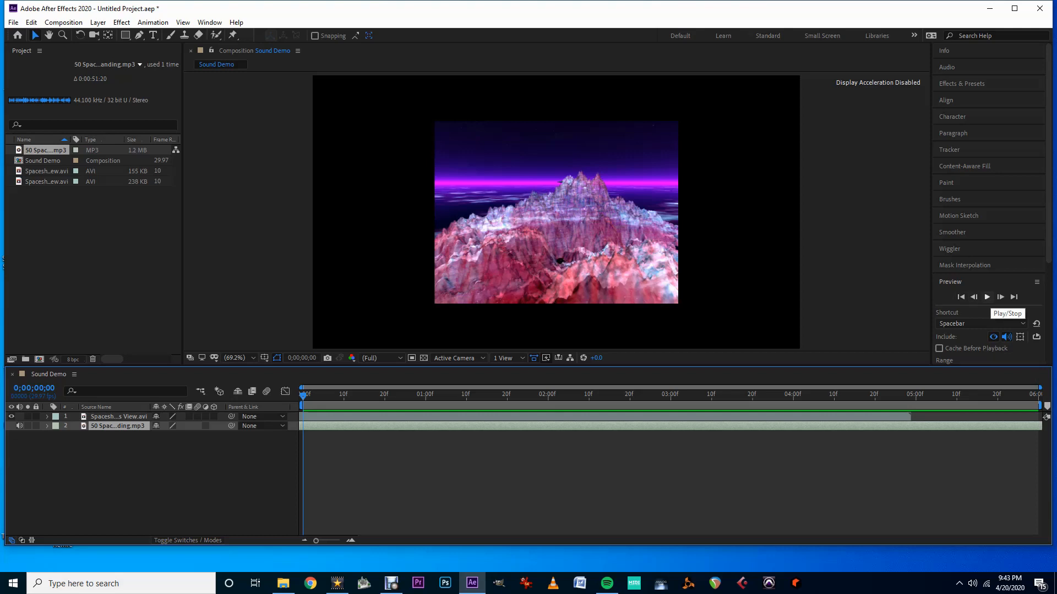
# - Play the composition to hear the spaceship landing sound with the video, then stop at the first frame
pyautogui.click(987, 297)
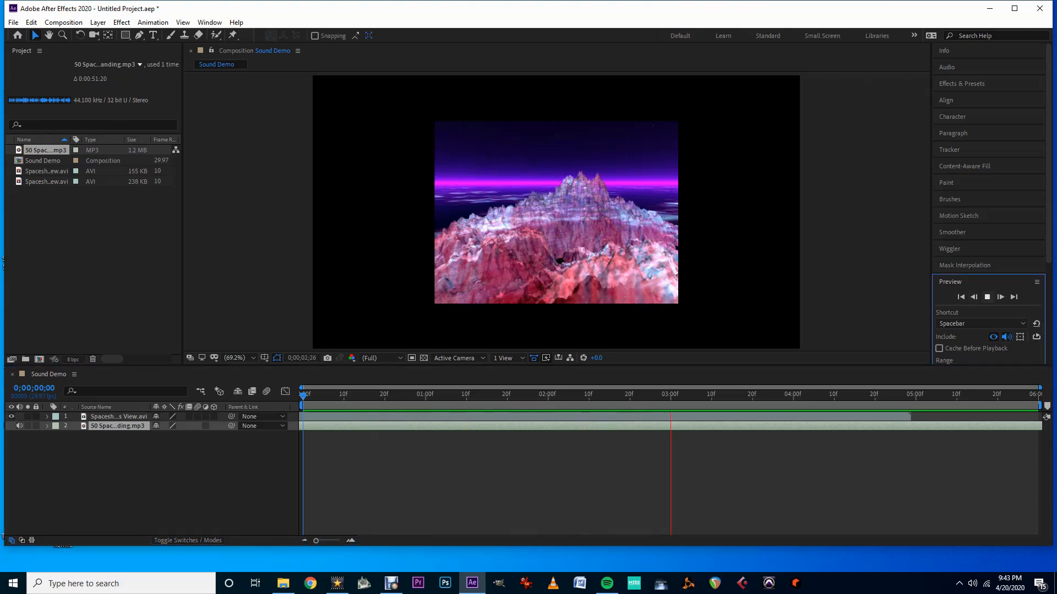
pyautogui.press('space')
pyautogui.click(961, 297)
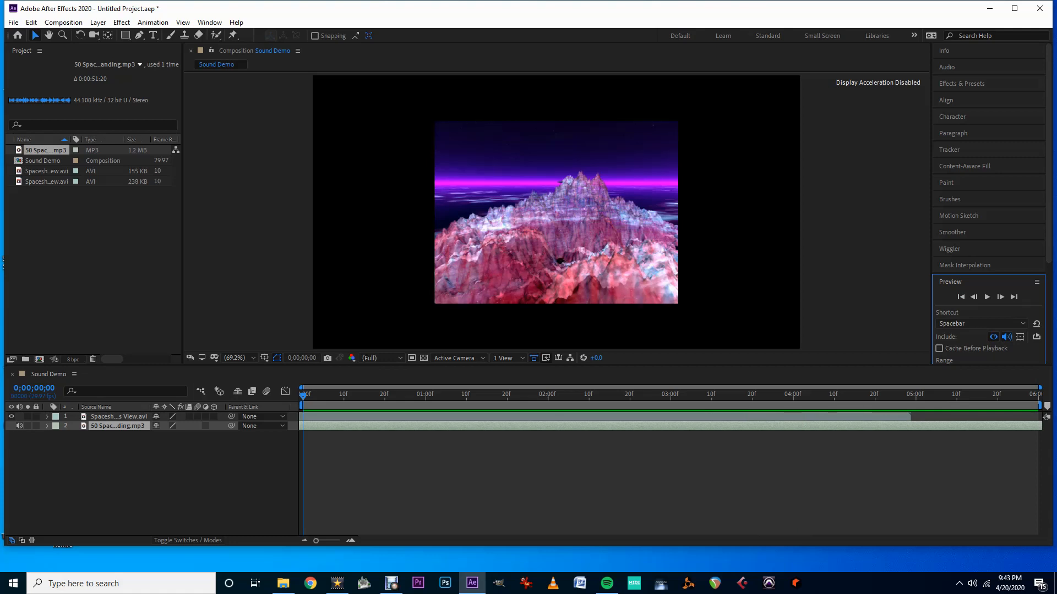
# - Import 52 Creepy Space Music.mp3 as footage and add it as the lowest layer of the Sound Demo timeline
pyautogui.click(14, 22)
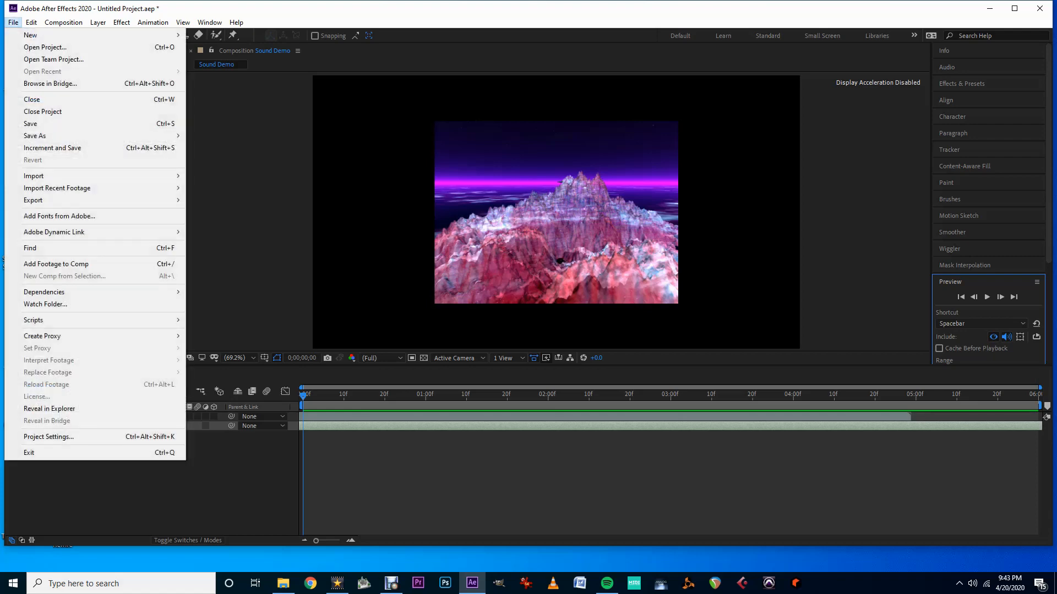
pyautogui.moveTo(35, 176)
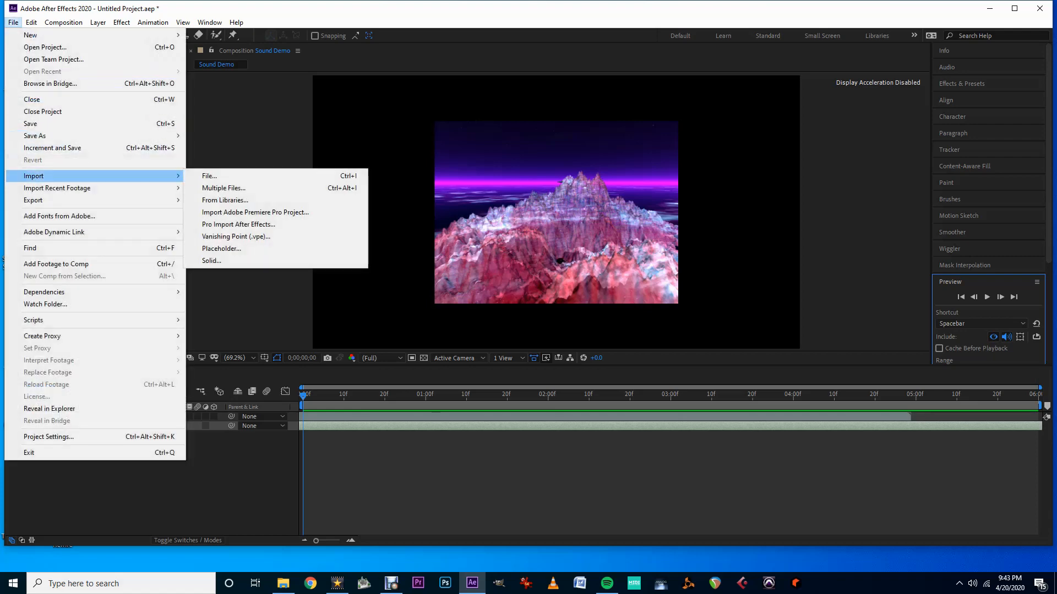
pyautogui.click(210, 176)
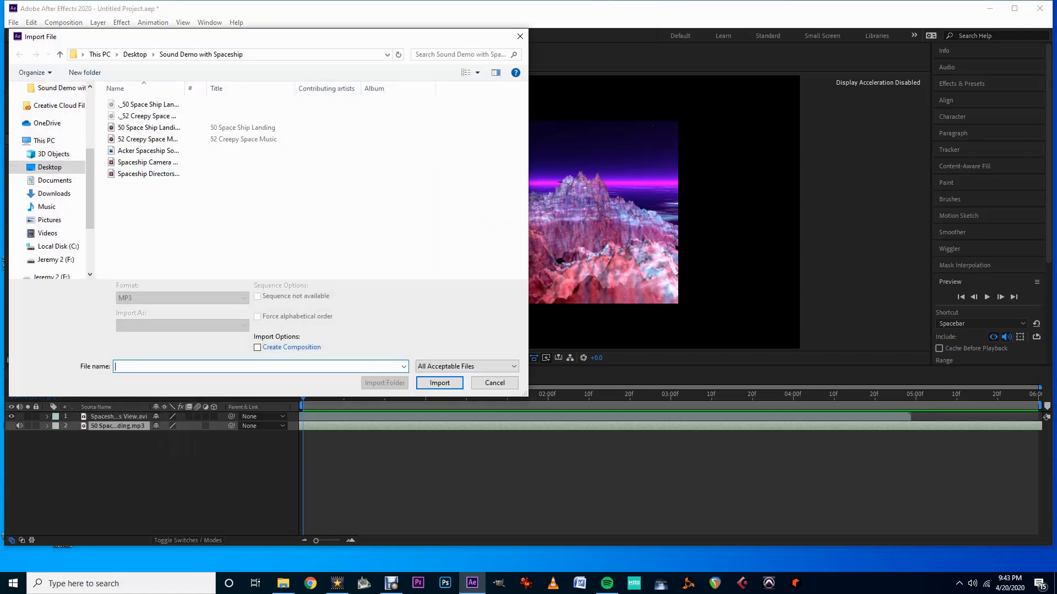
pyautogui.click(147, 140)
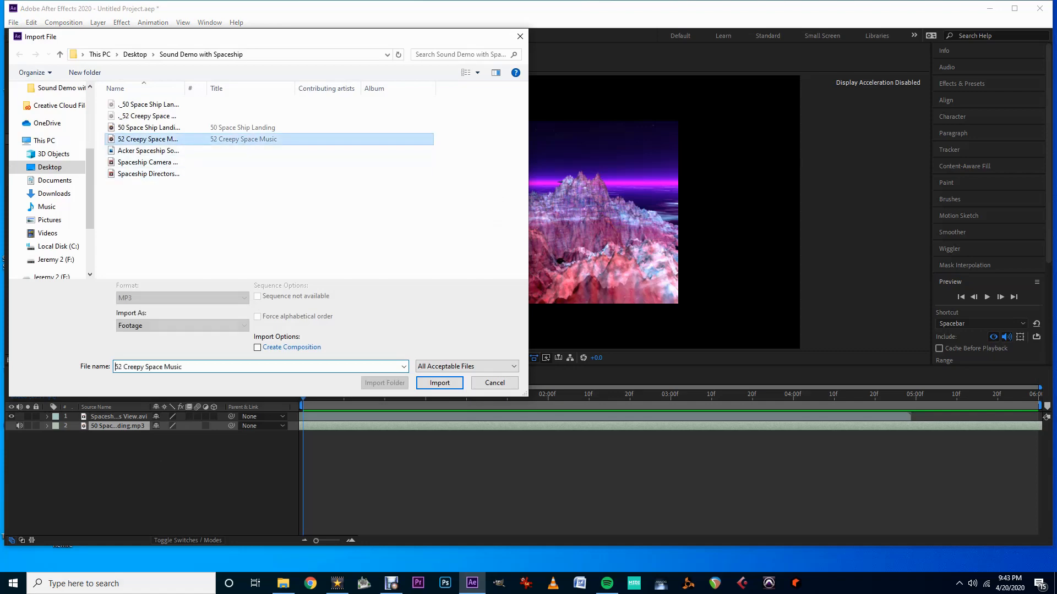
pyautogui.click(439, 382)
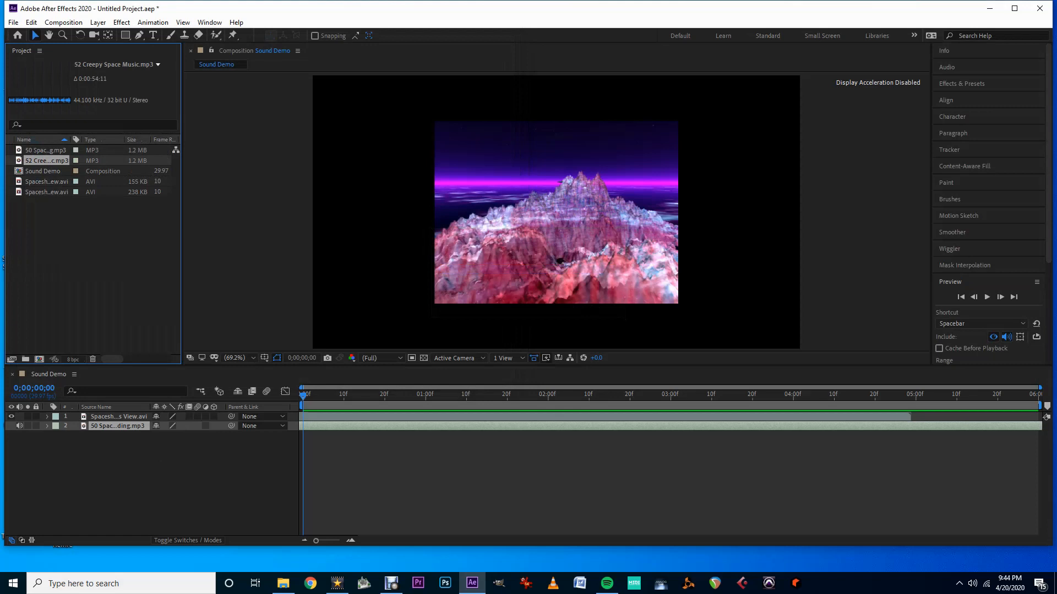
pyautogui.moveTo(47, 160); pyautogui.dragTo(99, 474)
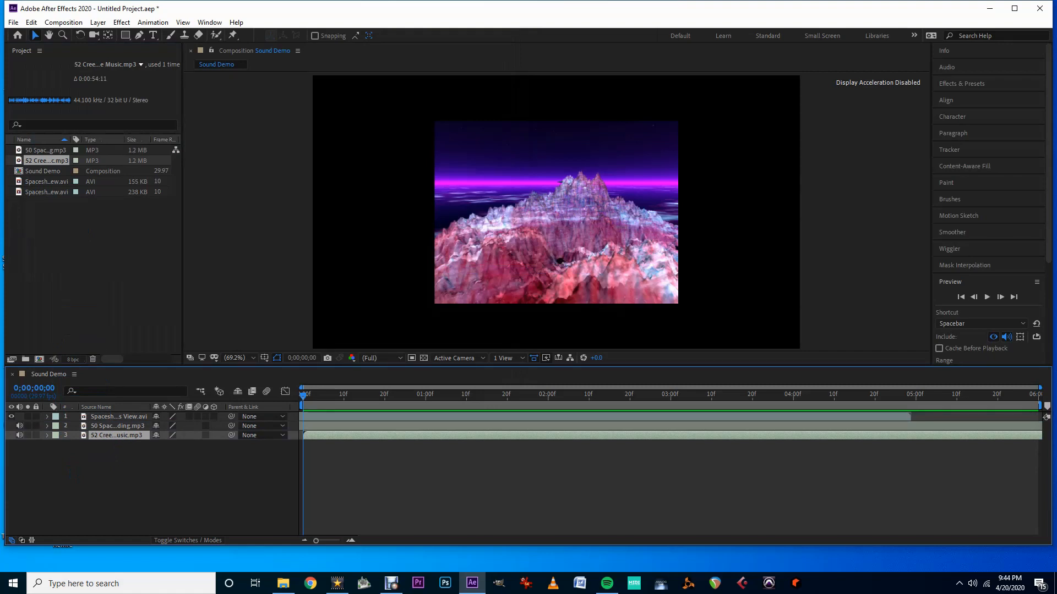
# - Play the composition to hear the landing sound and the creepy music together, then stop playback
pyautogui.press('space')
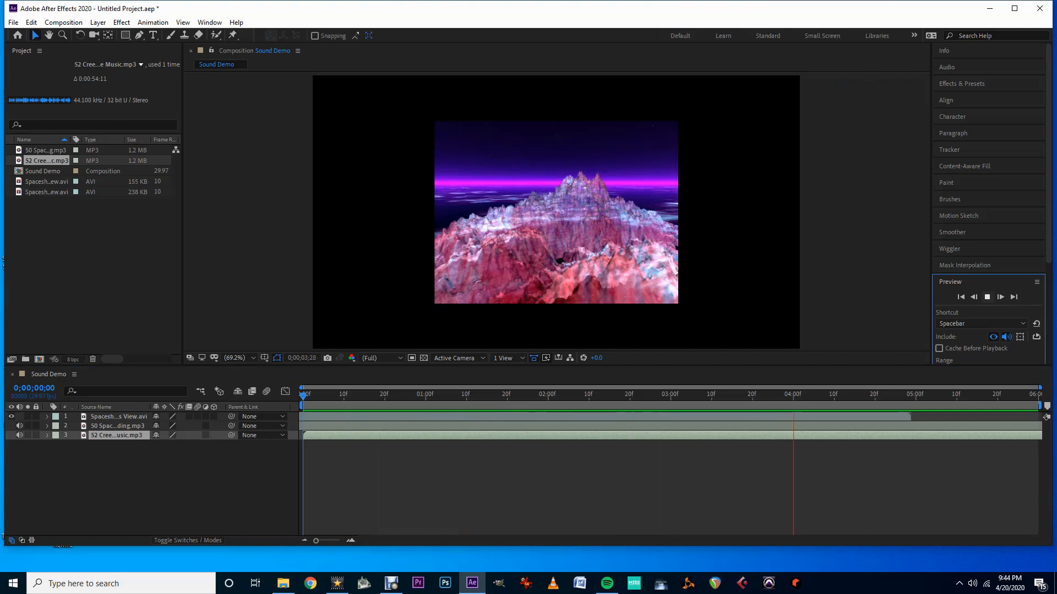
pyautogui.press('space')
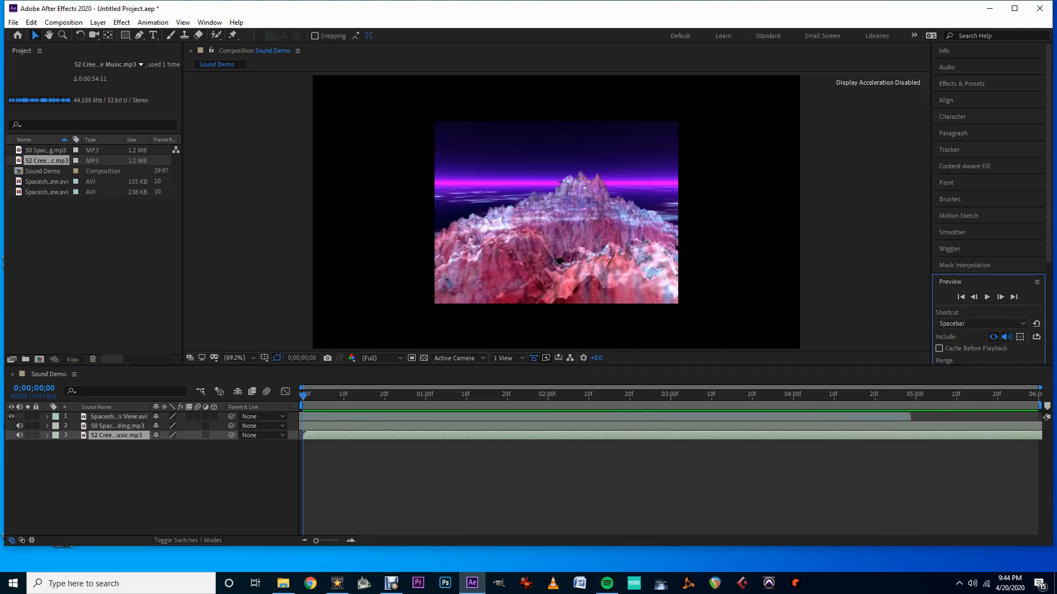
pyautogui.click(117, 435)
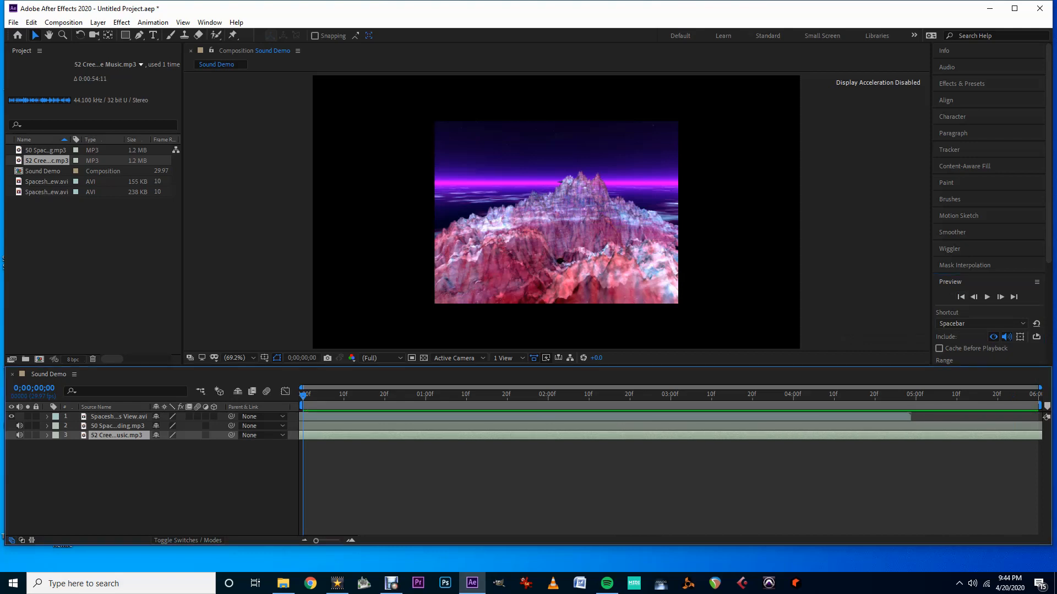
# - Expand the Audio properties of the 50 Space Ship Landing layer and lower its Audio Levels to -20 dB
pyautogui.click(118, 426)
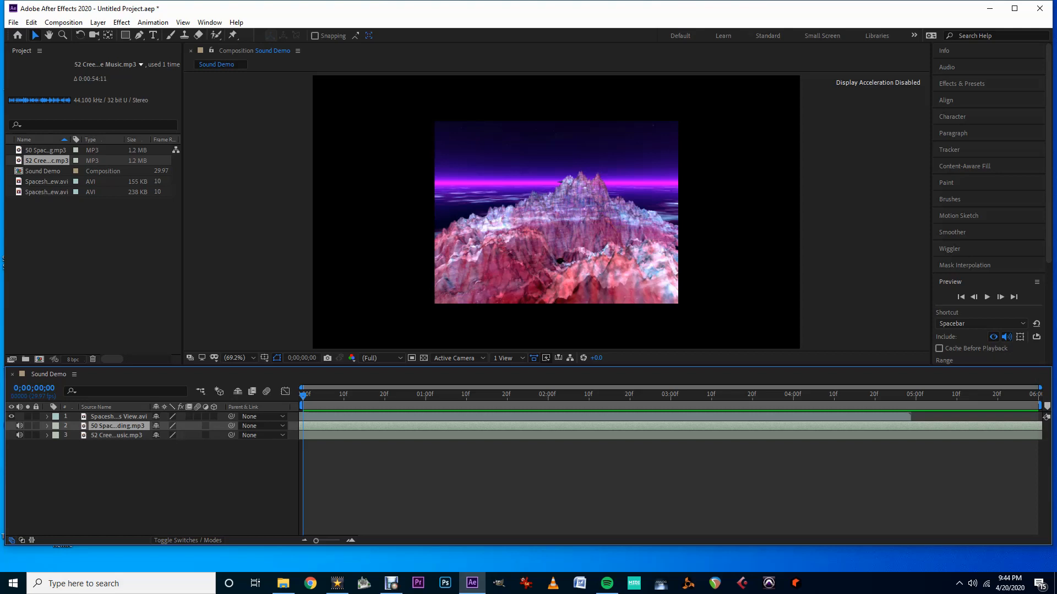
pyautogui.click(47, 426)
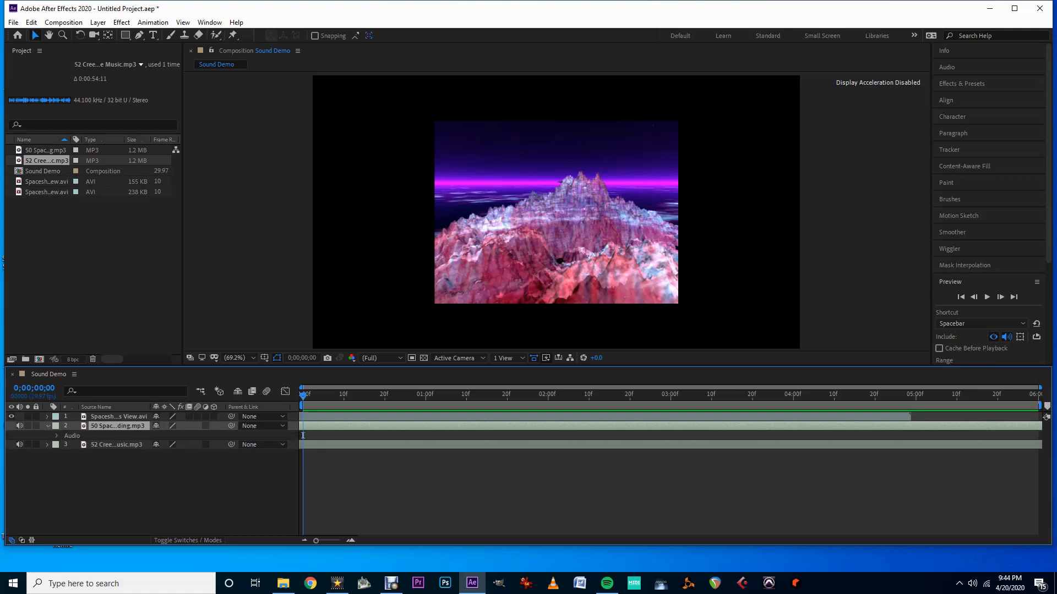
pyautogui.click(58, 436)
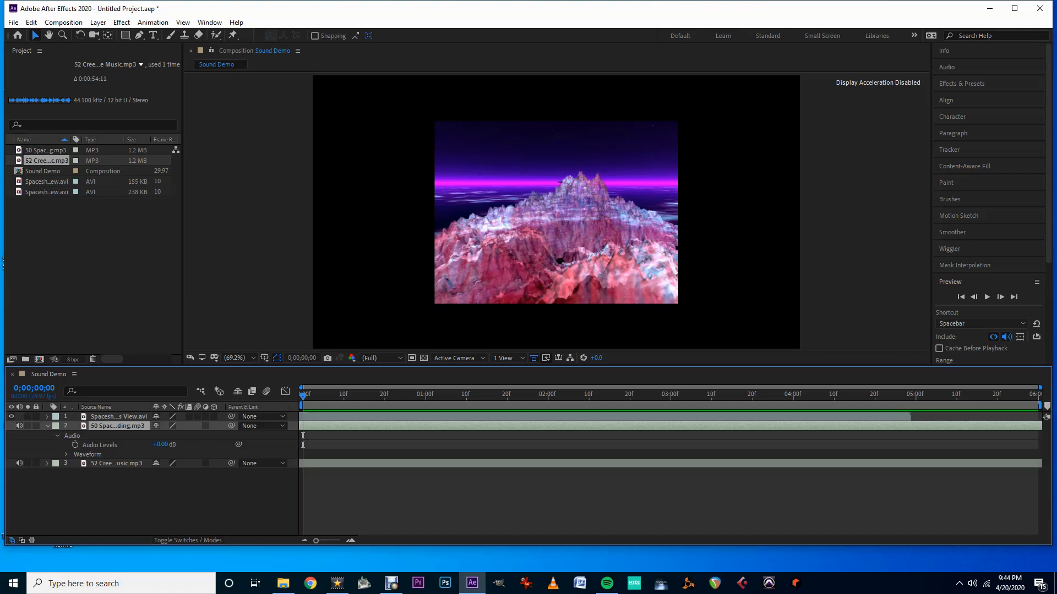
pyautogui.moveTo(161, 445); pyautogui.dragTo(154, 445)
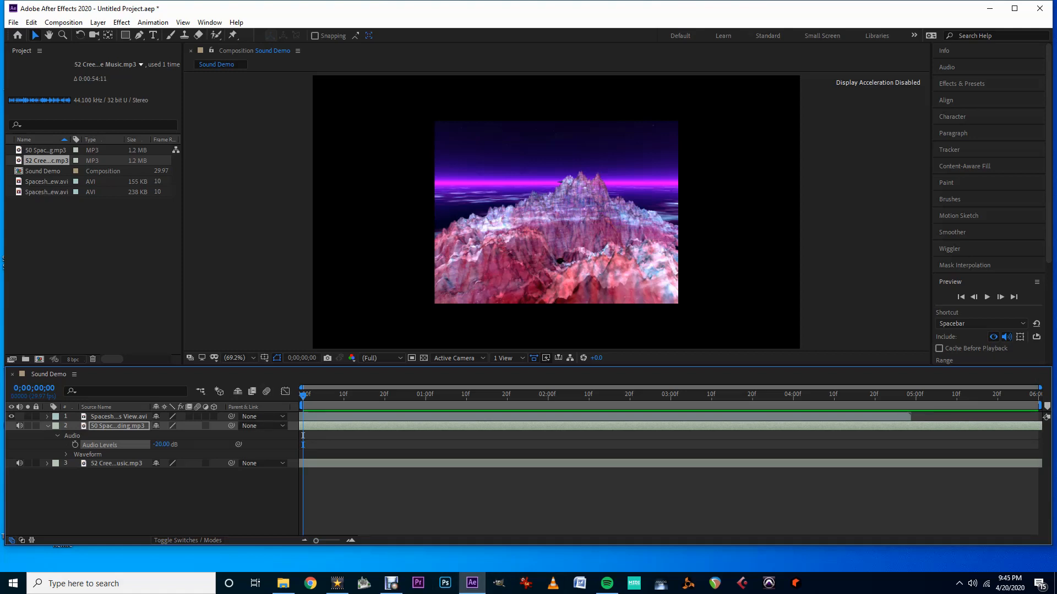
# - Play the composition to hear the quieter landing sound, then stop and return to the first frame
pyautogui.click(987, 297)
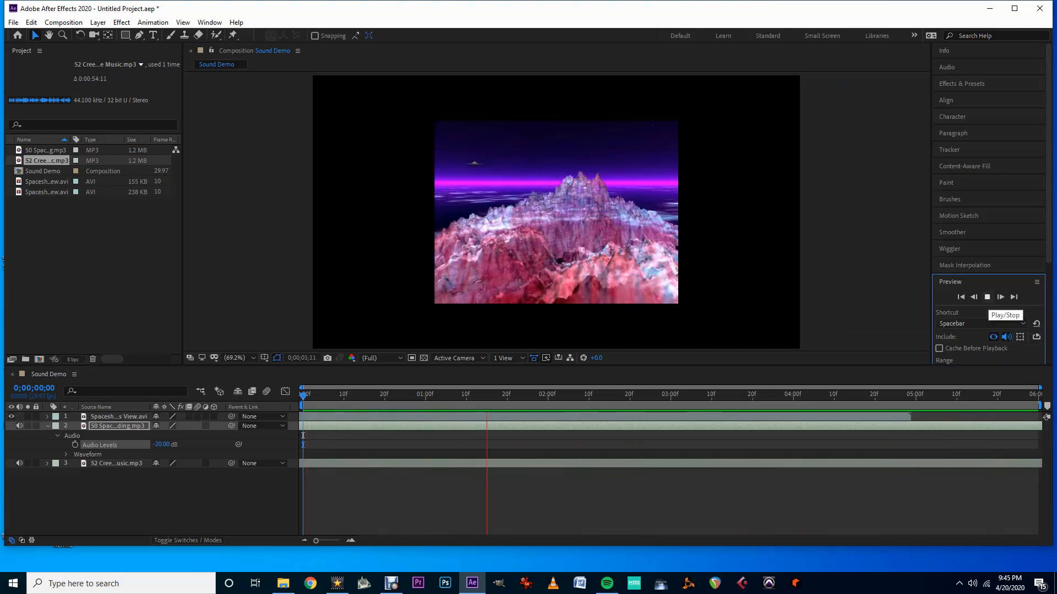
pyautogui.click(987, 298)
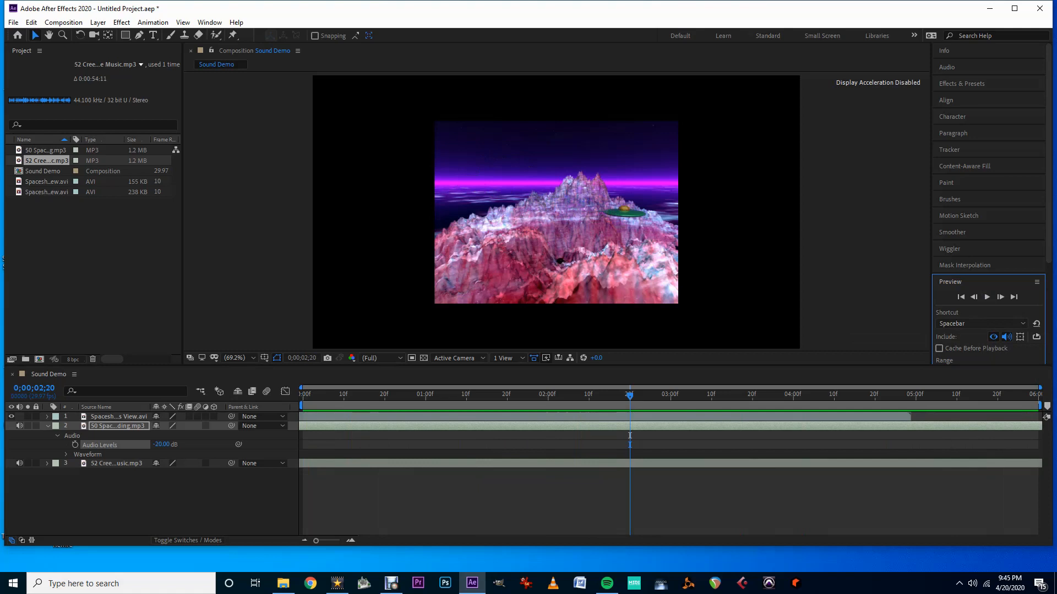
pyautogui.press('Home')
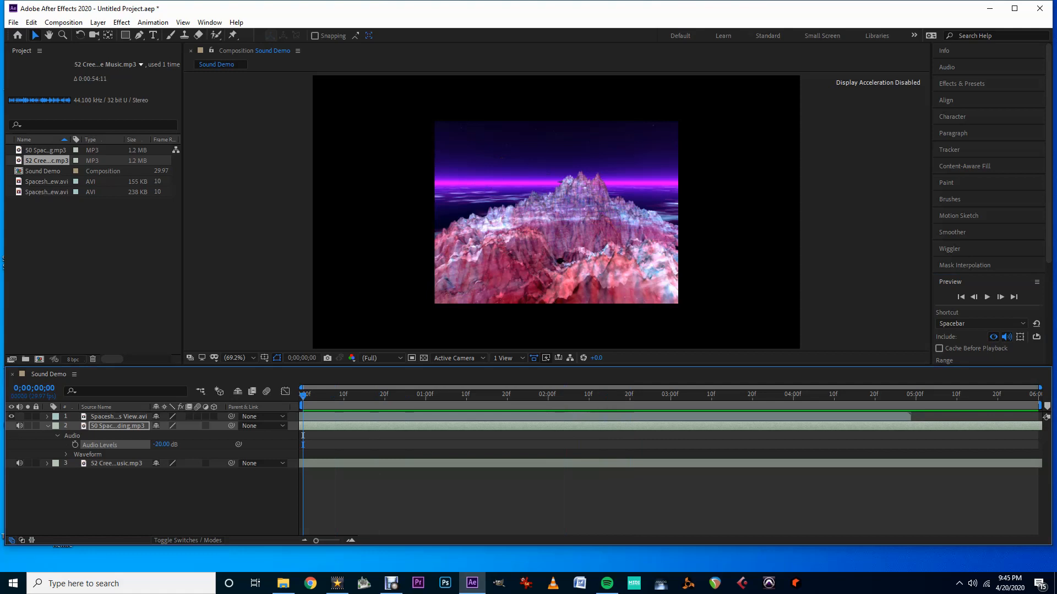
# - Undo the last Audio Levels changes on the landing sound back to -9 dB and preview the mix
pyautogui.hotkey('ctrl', 'z')
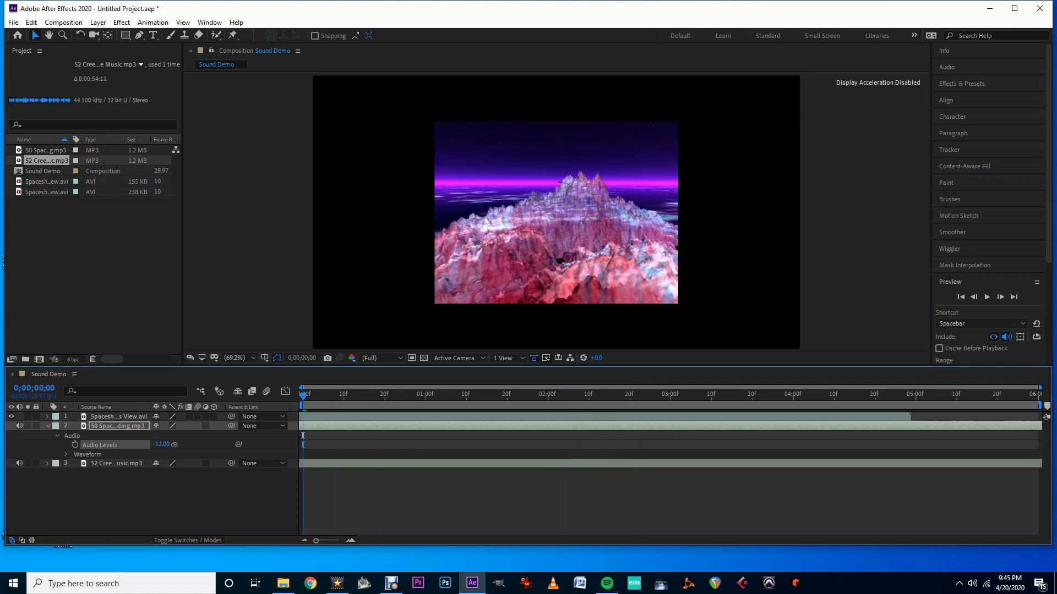
pyautogui.hotkey('ctrl', 'z')
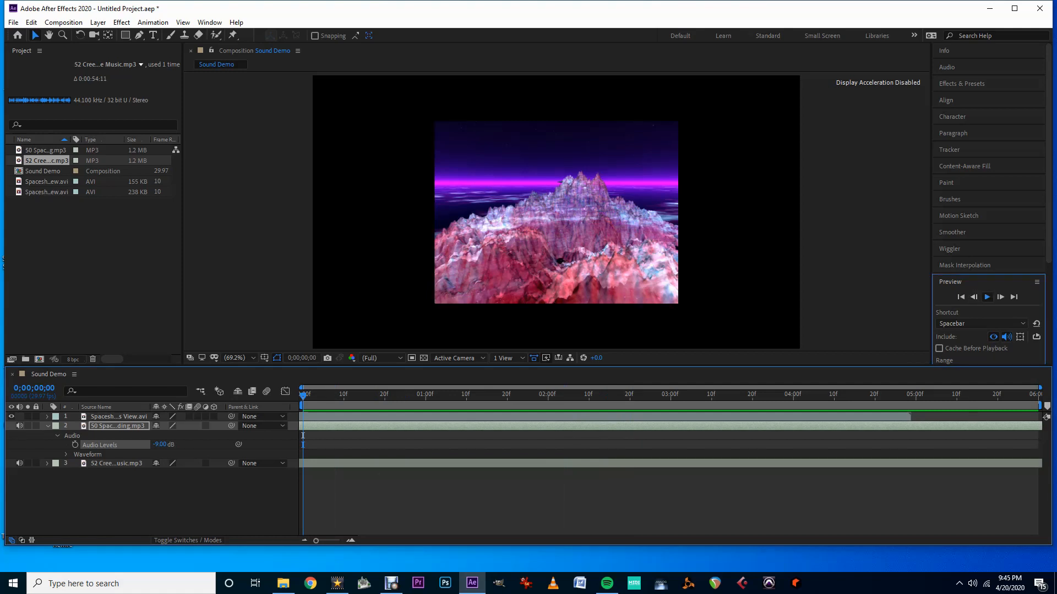
pyautogui.click(987, 296)
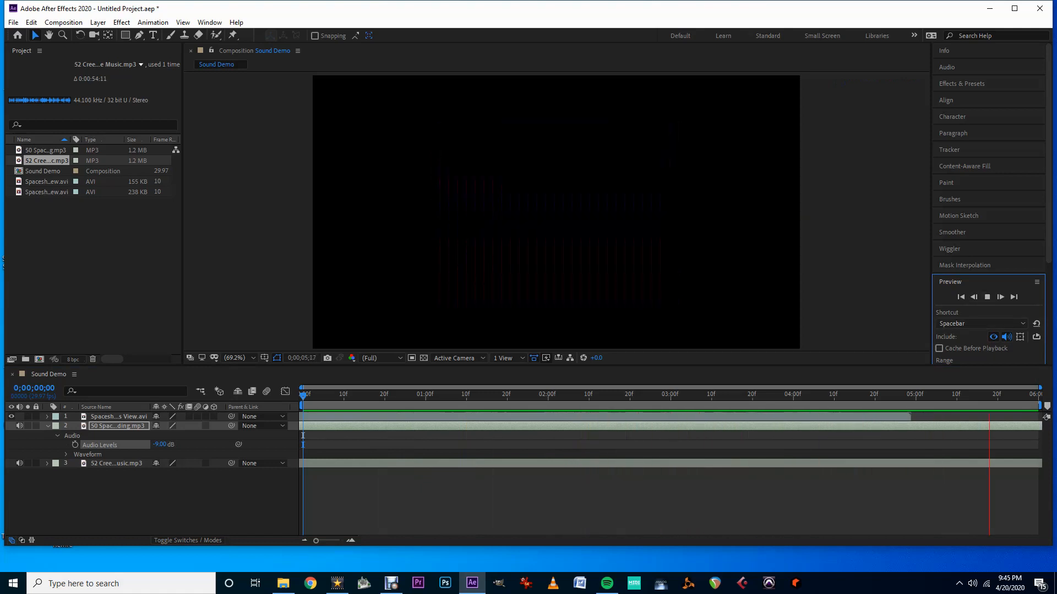
pyautogui.click(987, 297)
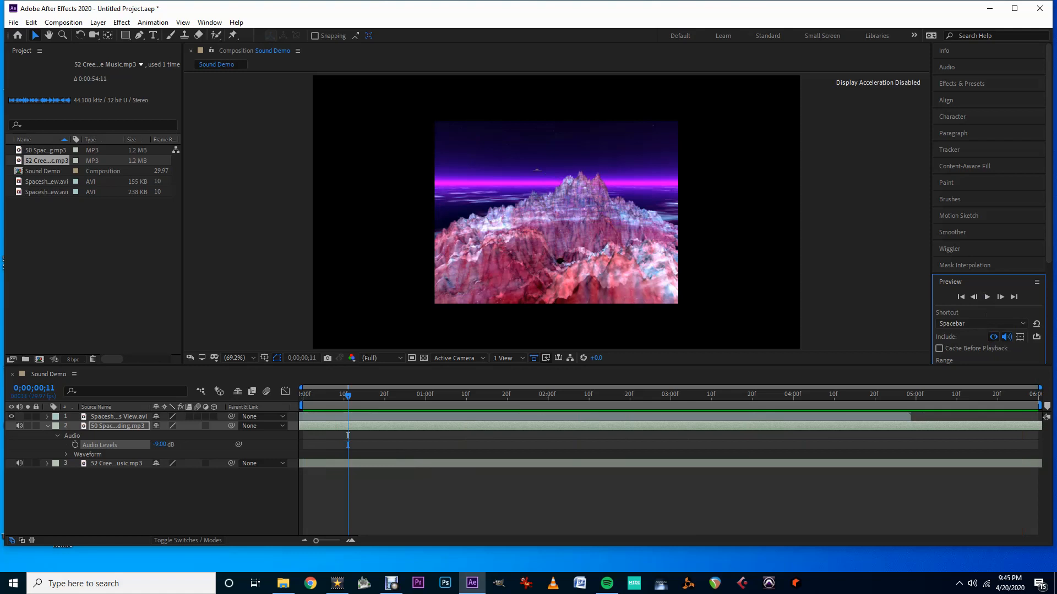
# - Set the 52 Creepy Space Music layer's Audio Levels to -6 dB and play the composition from the first frame to hear the mix
pyautogui.click(57, 436)
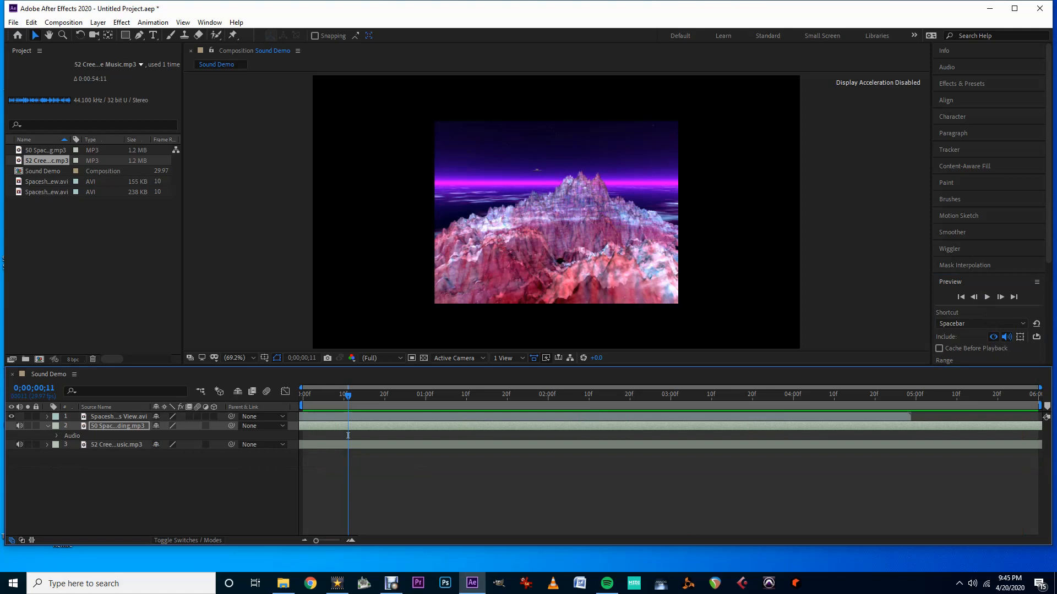
pyautogui.click(47, 444)
pyautogui.click(57, 455)
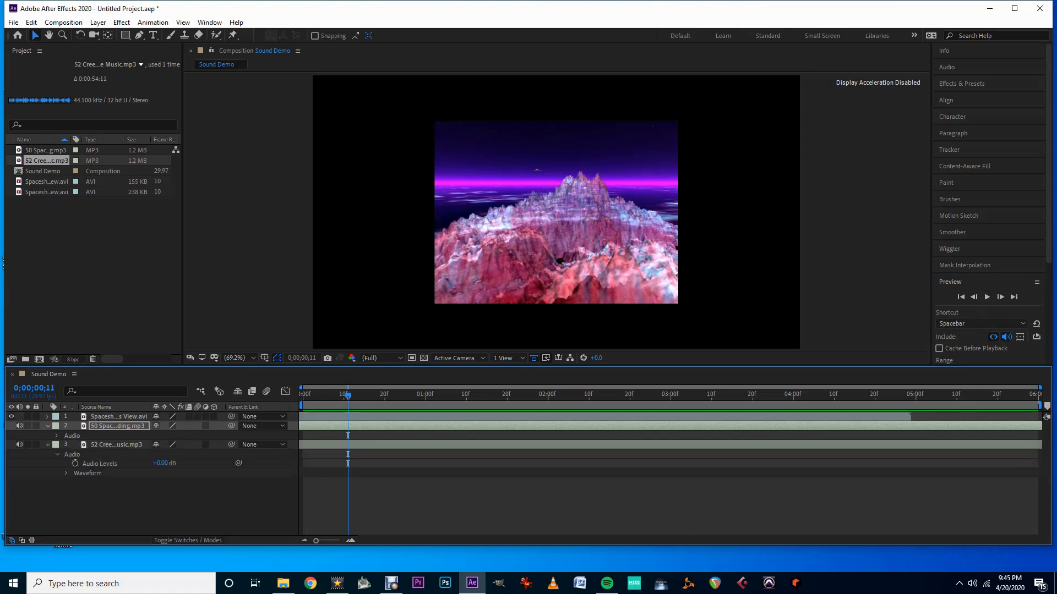
pyautogui.press('pageup')
pyautogui.press('Home')
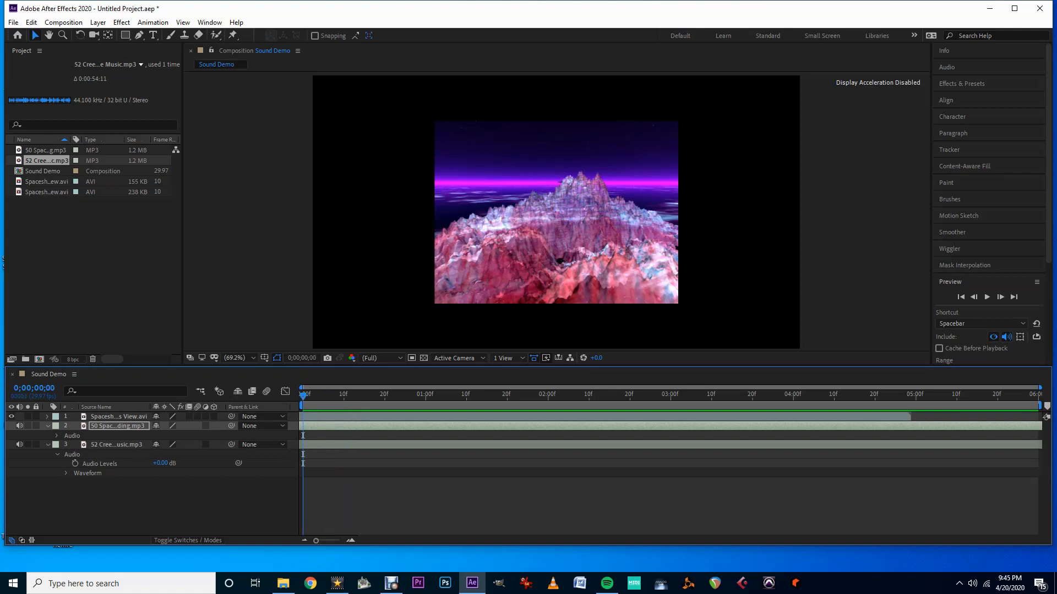
pyautogui.moveTo(161, 463); pyautogui.dragTo(157, 463)
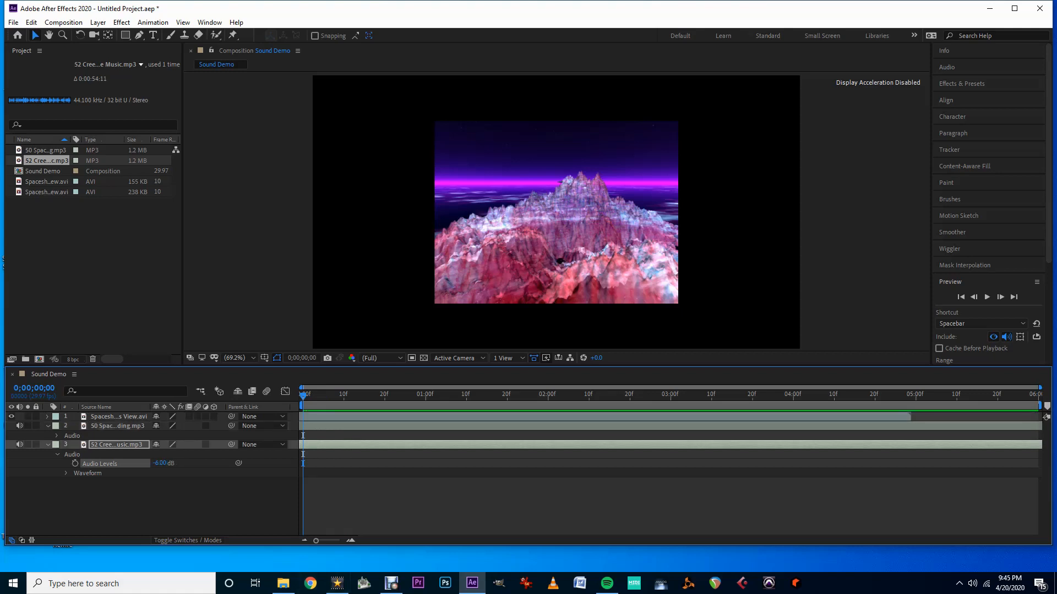
pyautogui.click(987, 297)
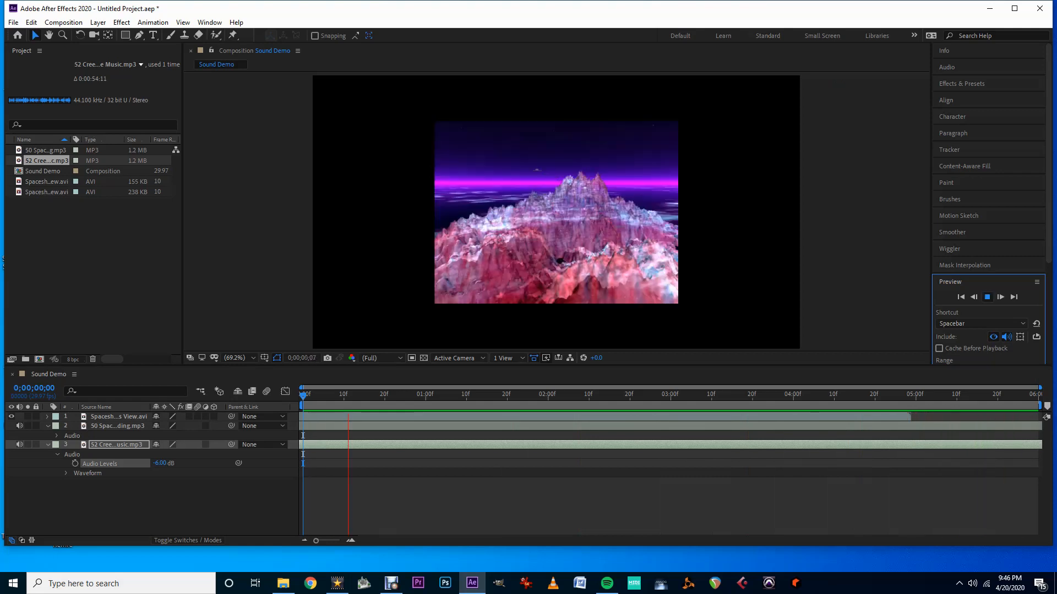
pyautogui.press('space')
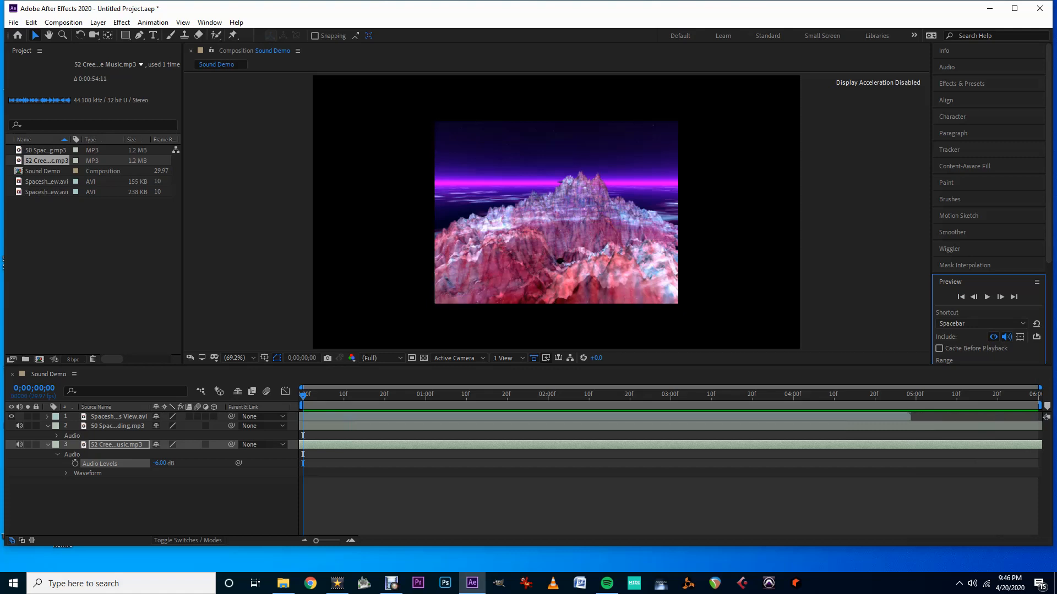
# - Keyframe the 52 Creepy Space Music layer's Audio Levels: -6 dB at the first frame, another key at 0;00;04;29, and a fade-down at 0;00;05;29
pyautogui.click(75, 464)
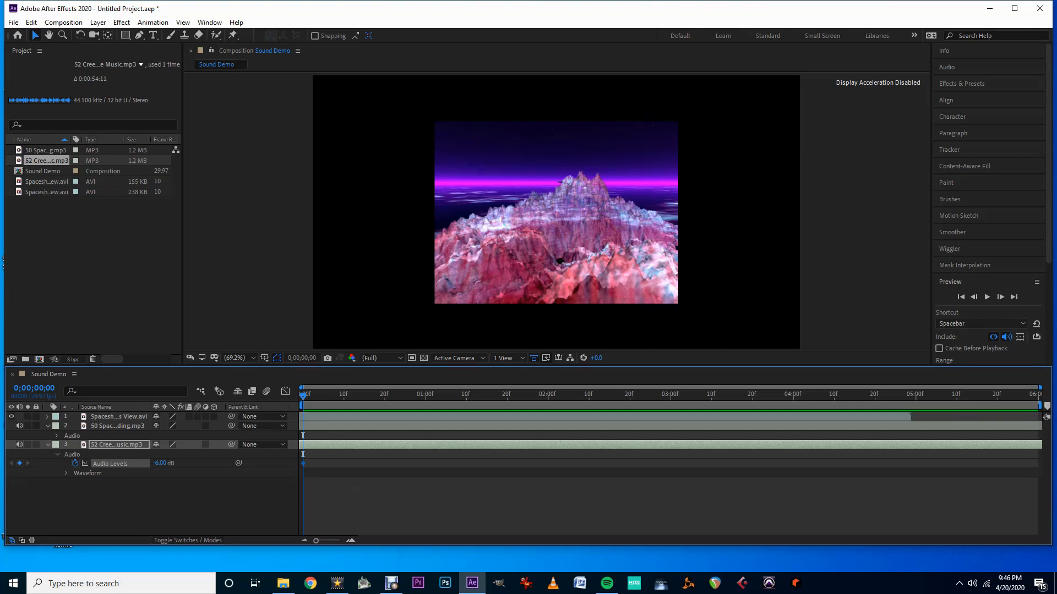
pyautogui.press('space')
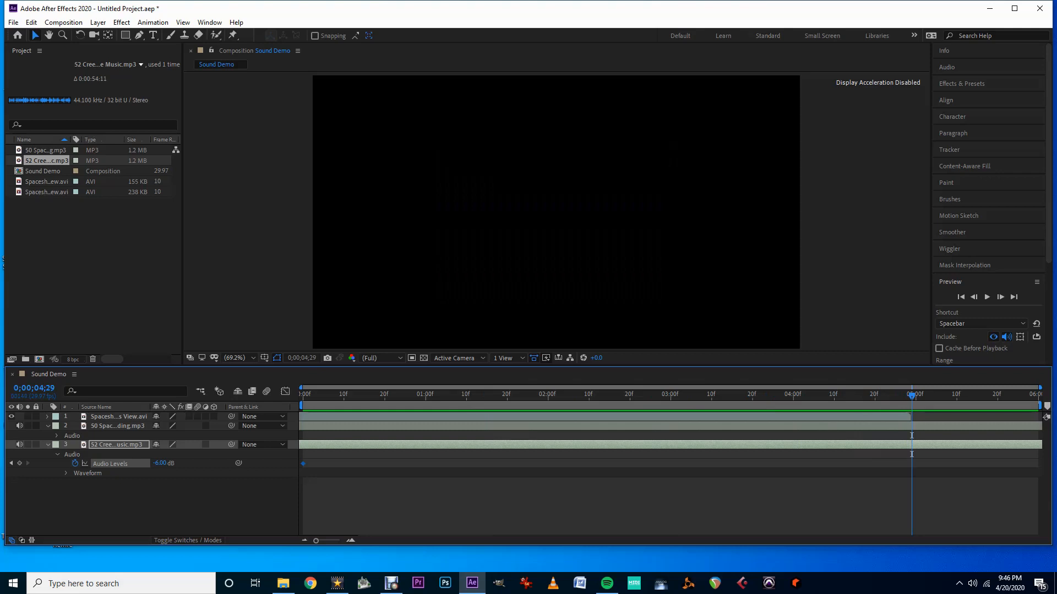
pyautogui.click(160, 463)
pyautogui.moveTo(160, 463); pyautogui.dragTo(158, 464)
pyautogui.moveTo(912, 396); pyautogui.dragTo(932, 396)
pyautogui.moveTo(932, 396); pyautogui.dragTo(1034, 396)
pyautogui.moveTo(160, 463); pyautogui.dragTo(147, 463)
pyautogui.click(57, 455)
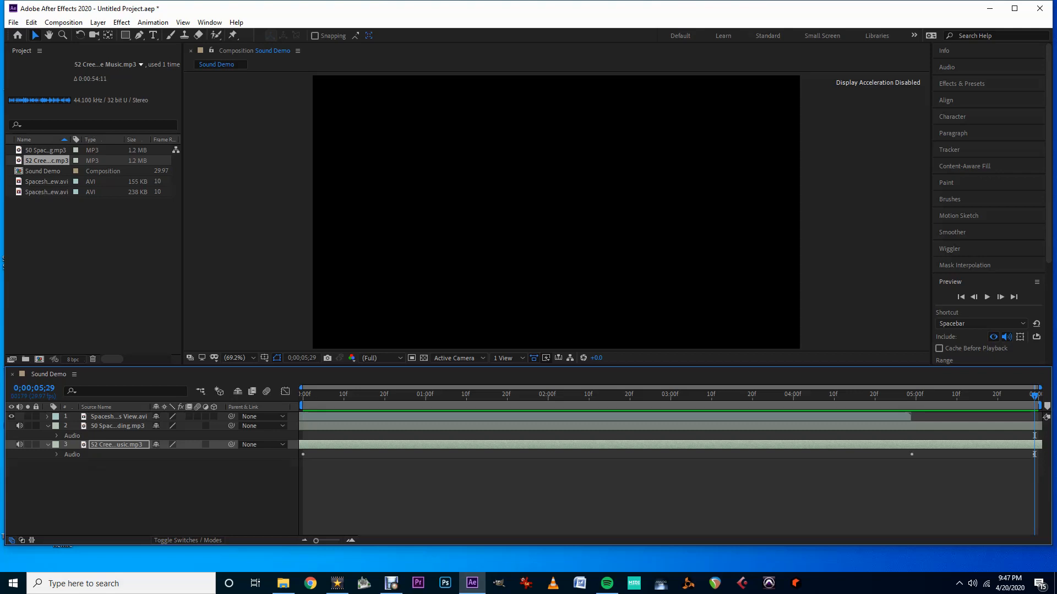
# - Start Audio Levels keyframes on the 50 Space Ship Landing layer at the first frame and play through to 0;00;04;29
pyautogui.click(57, 436)
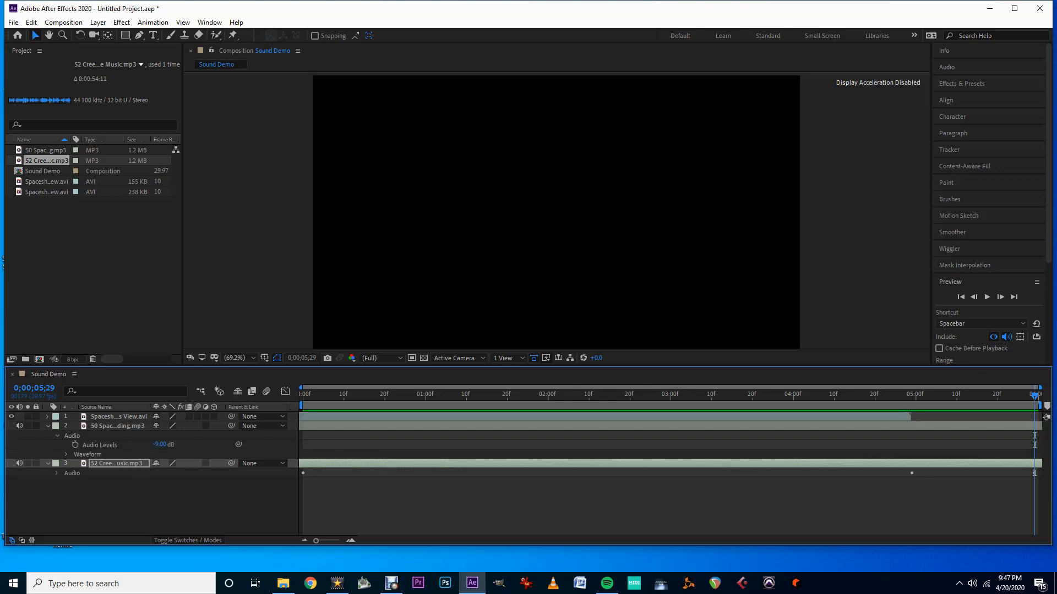
pyautogui.click(961, 298)
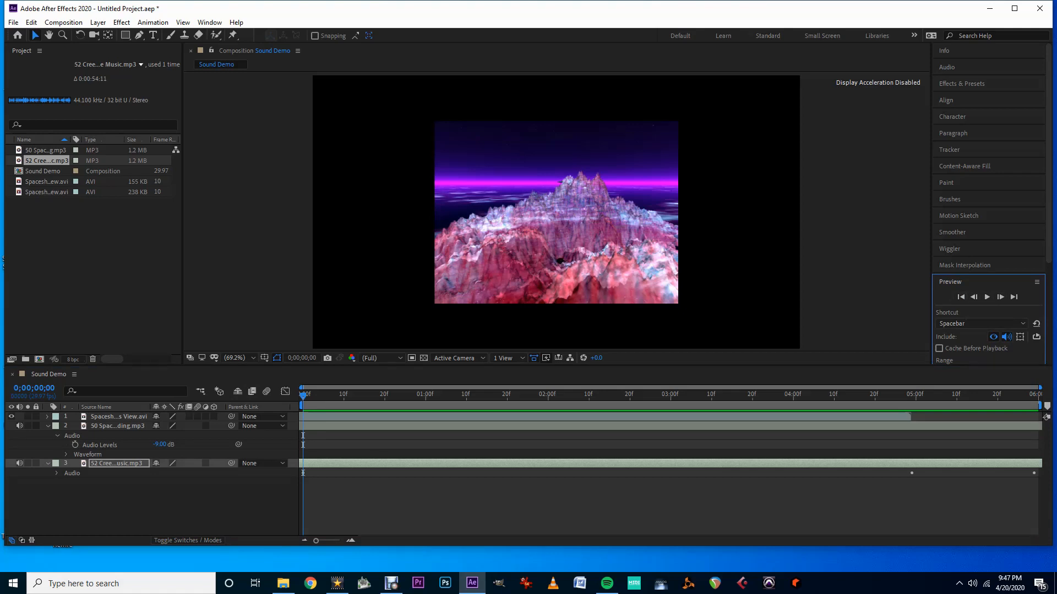
pyautogui.click(75, 445)
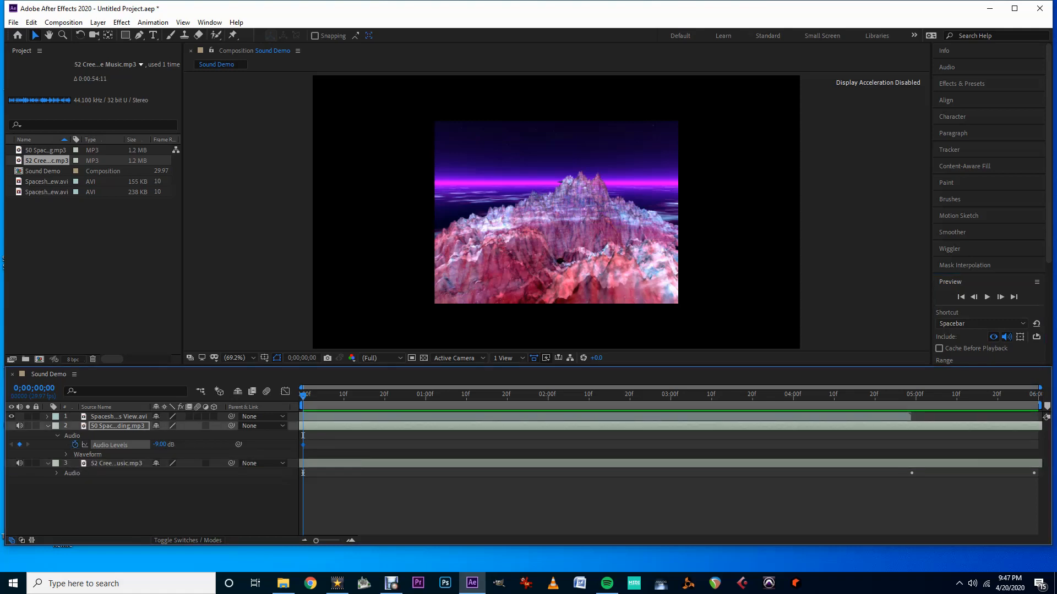
pyautogui.press('space')
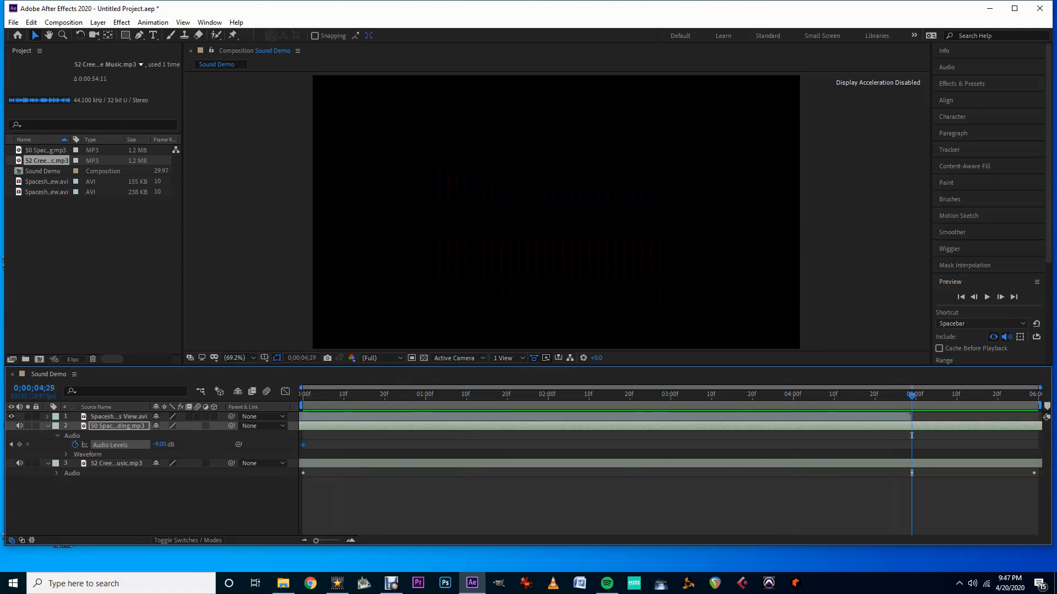
# - Add Audio Levels keyframes to the landing sound at 0;00;04;29 and about 0;00;05;29 to fade it out, and return to the first frame
pyautogui.click(161, 444)
pyautogui.write('-15')
pyautogui.press('Return')
pyautogui.moveTo(156, 445); pyautogui.dragTo(161, 445)
pyautogui.press('space')
pyautogui.moveTo(161, 445); pyautogui.dragTo(149, 444)
pyautogui.click(960, 296)
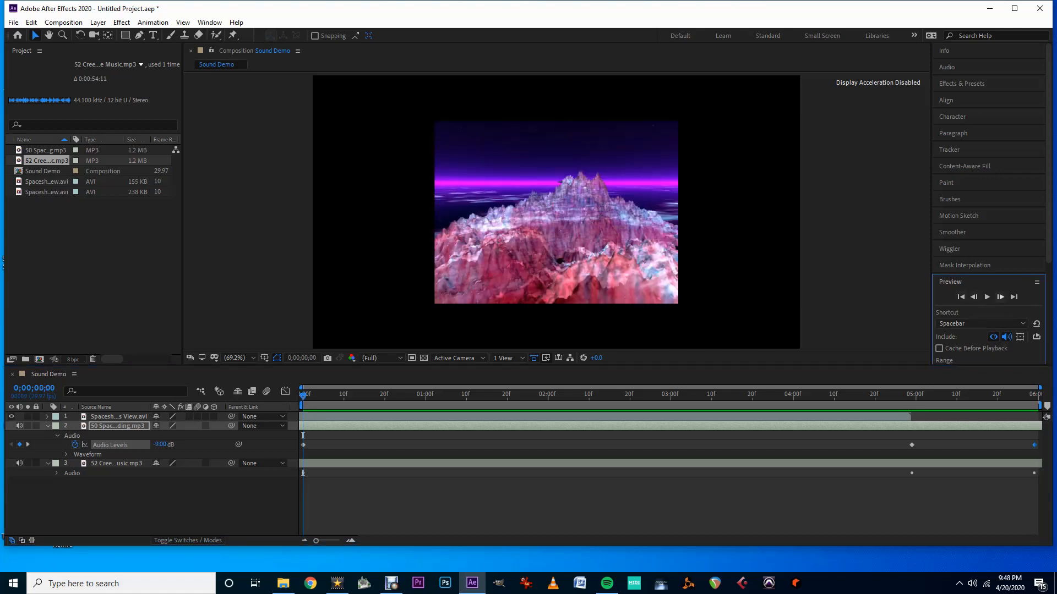
# - Play the composition to hear both sounds fade out, then stop and return to the first frame
pyautogui.click(987, 297)
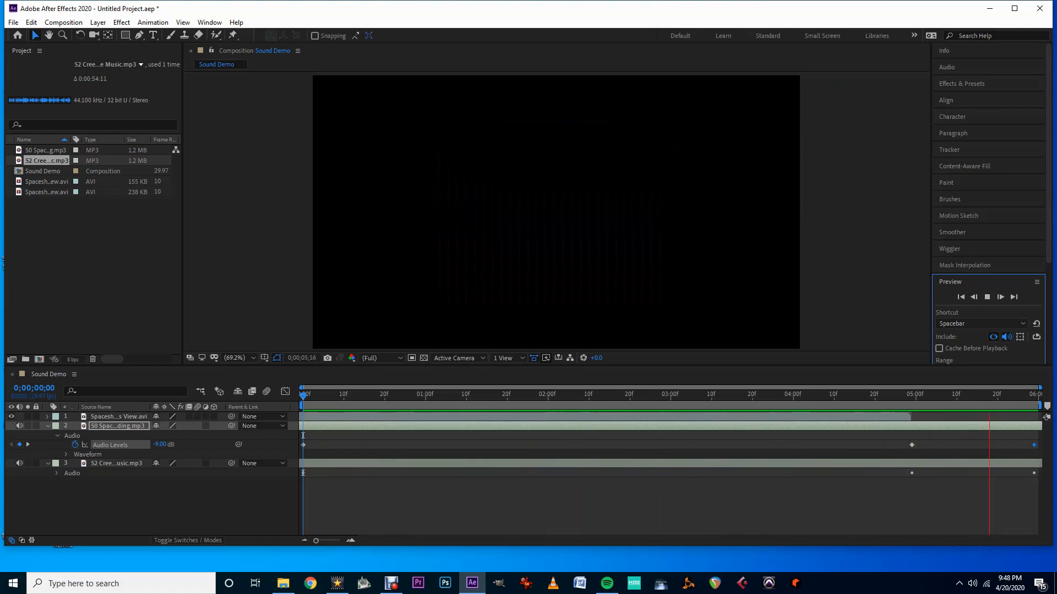
pyautogui.press('space')
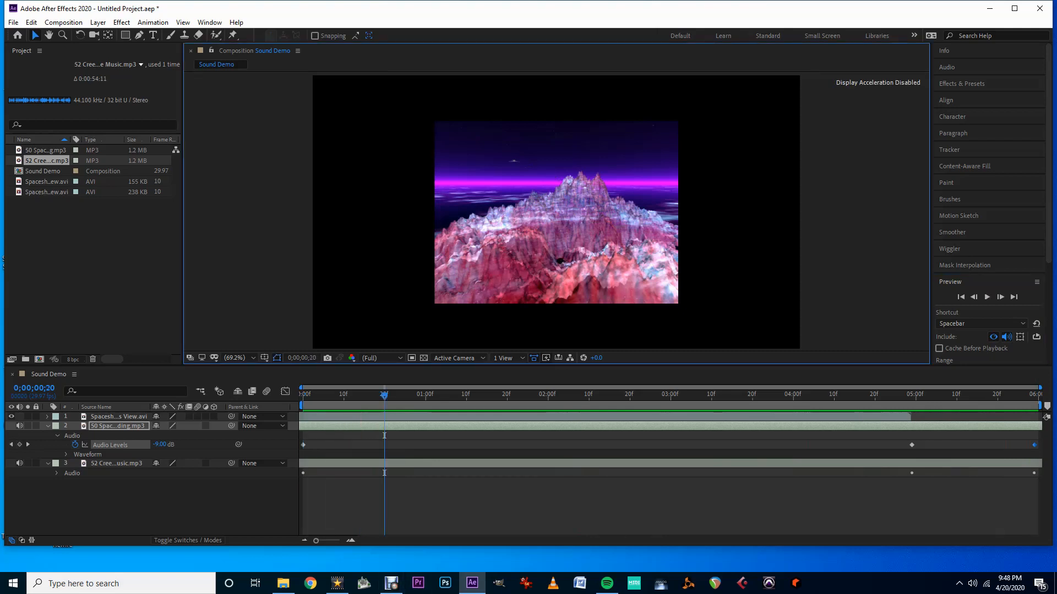
pyautogui.moveTo(384, 395); pyautogui.dragTo(303, 395)
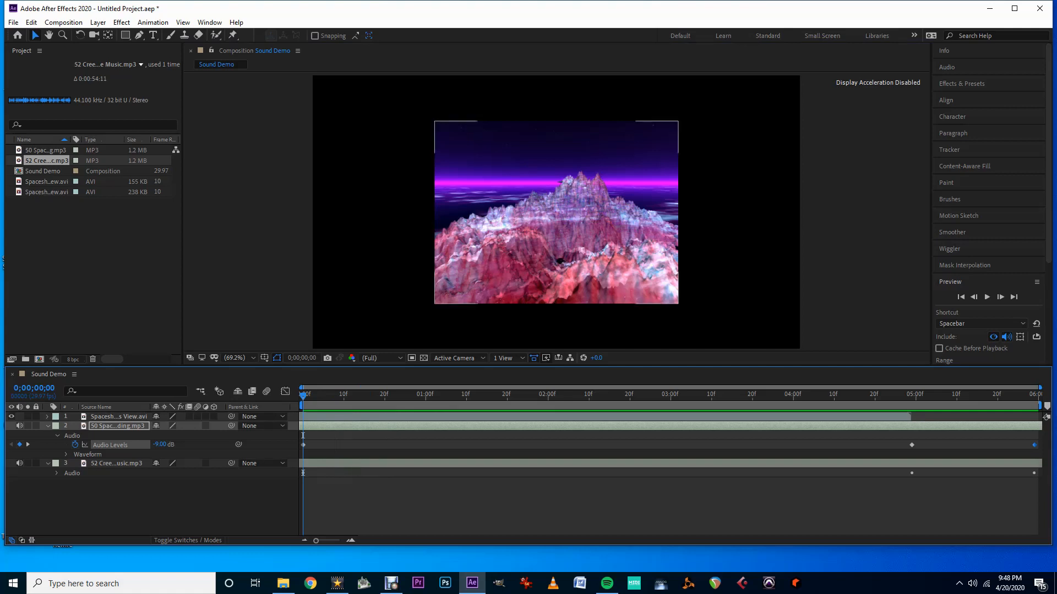
# - Import the Spaceship Camera View clip from the Sound Demo with Spaceship folder as footage
pyautogui.click(14, 22)
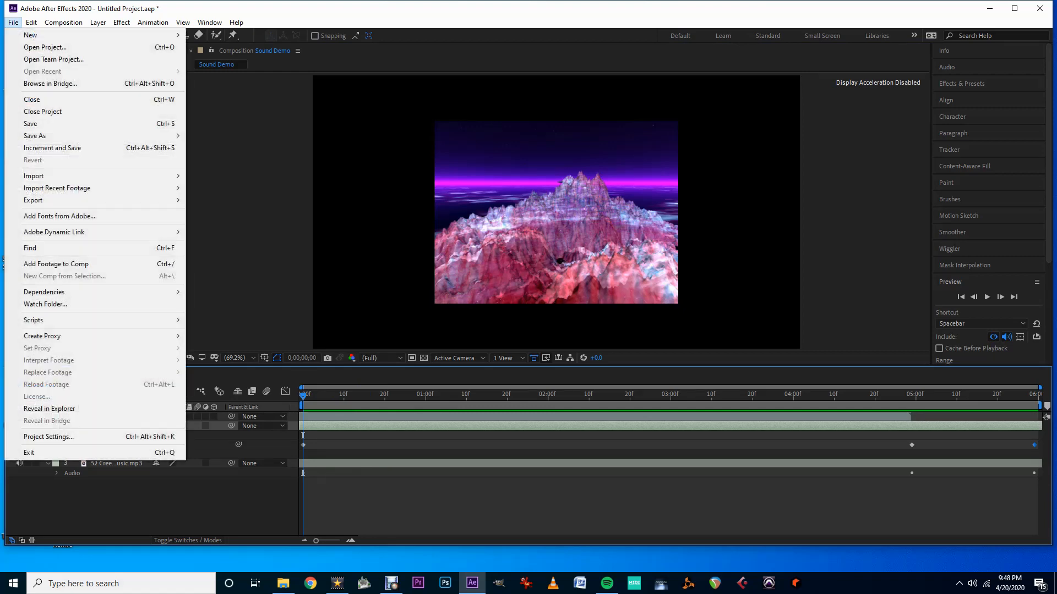
pyautogui.moveTo(55, 176)
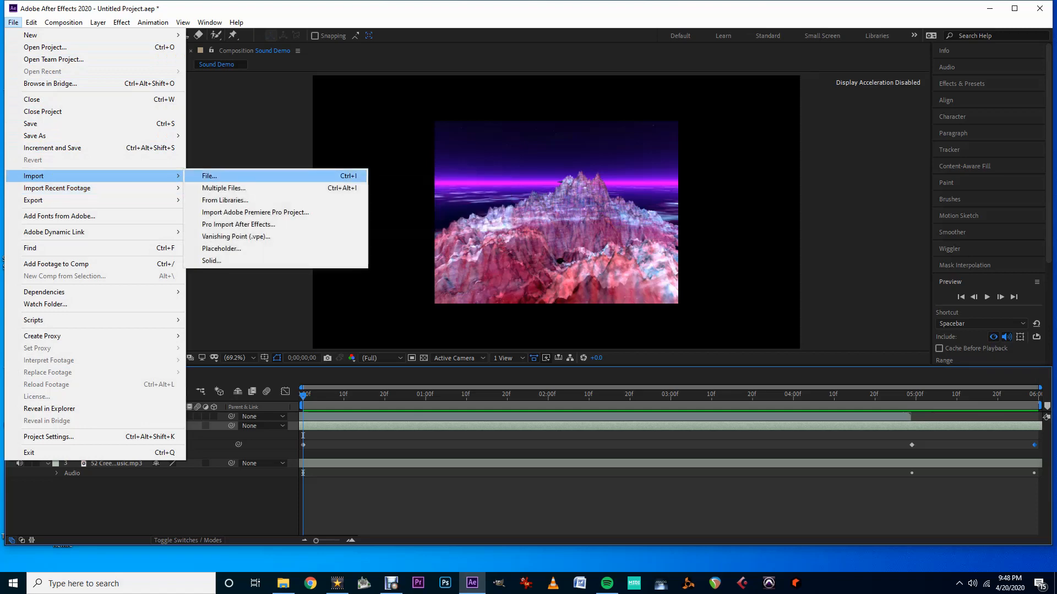
pyautogui.click(209, 176)
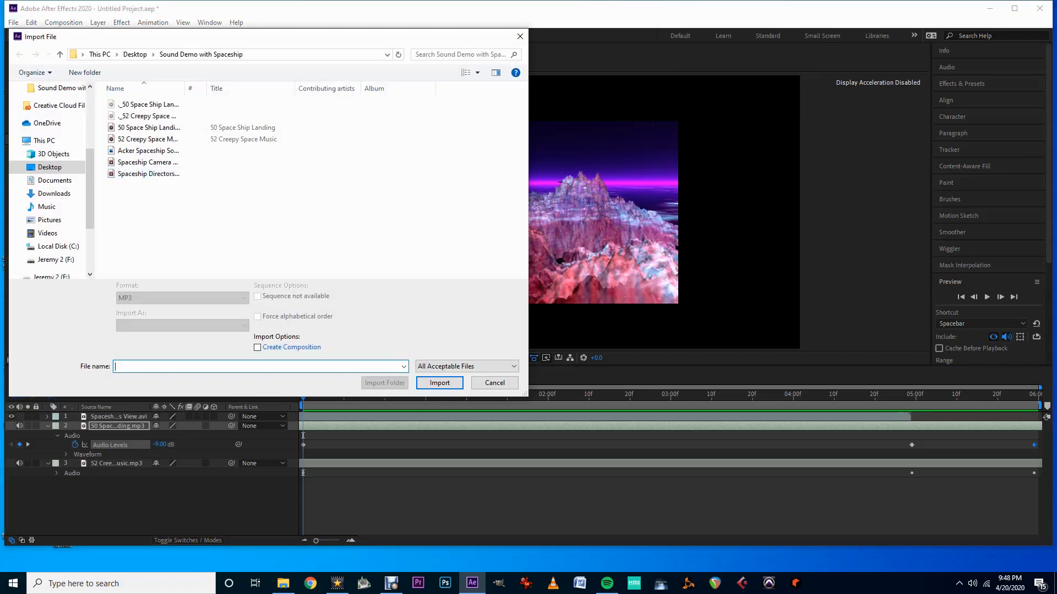
pyautogui.click(148, 163)
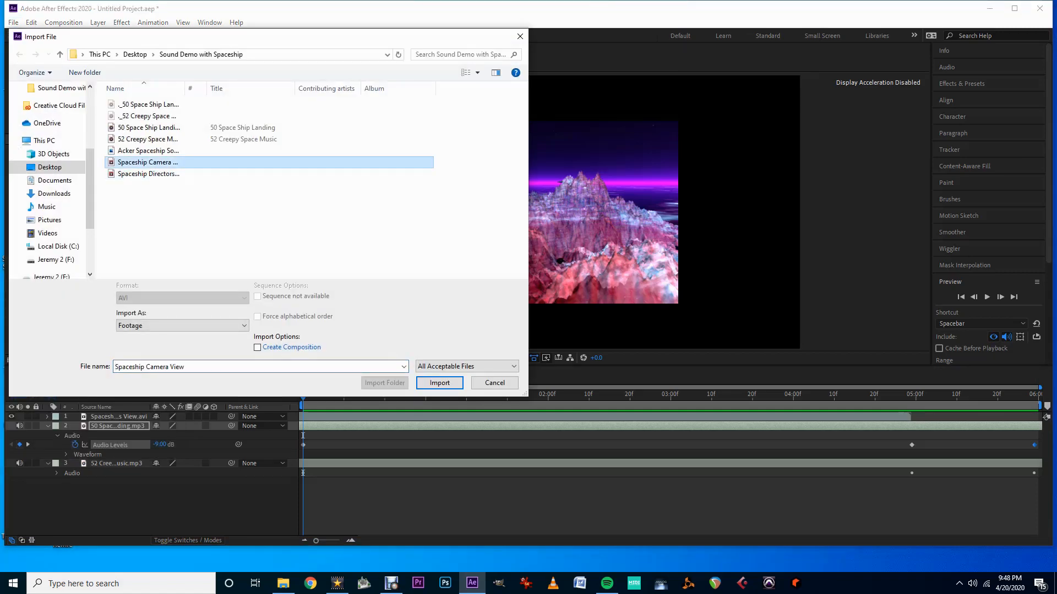
pyautogui.click(439, 382)
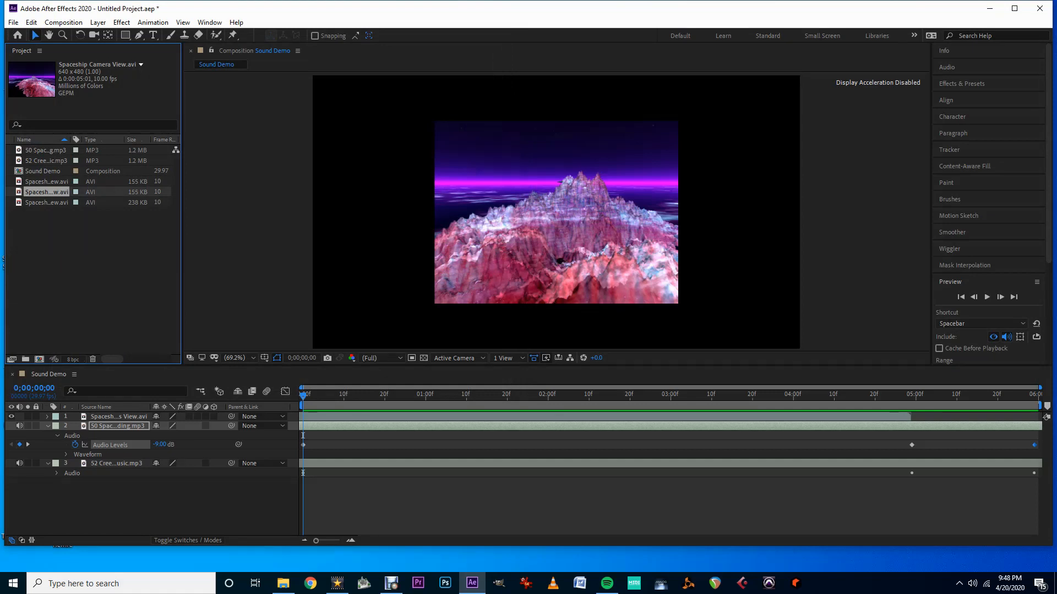
# - Add the newly imported Spaceship Camera View clip as the top layer and slide it earlier so its end aligns with the other spaceship clip
pyautogui.moveTo(47, 192); pyautogui.dragTo(88, 504)
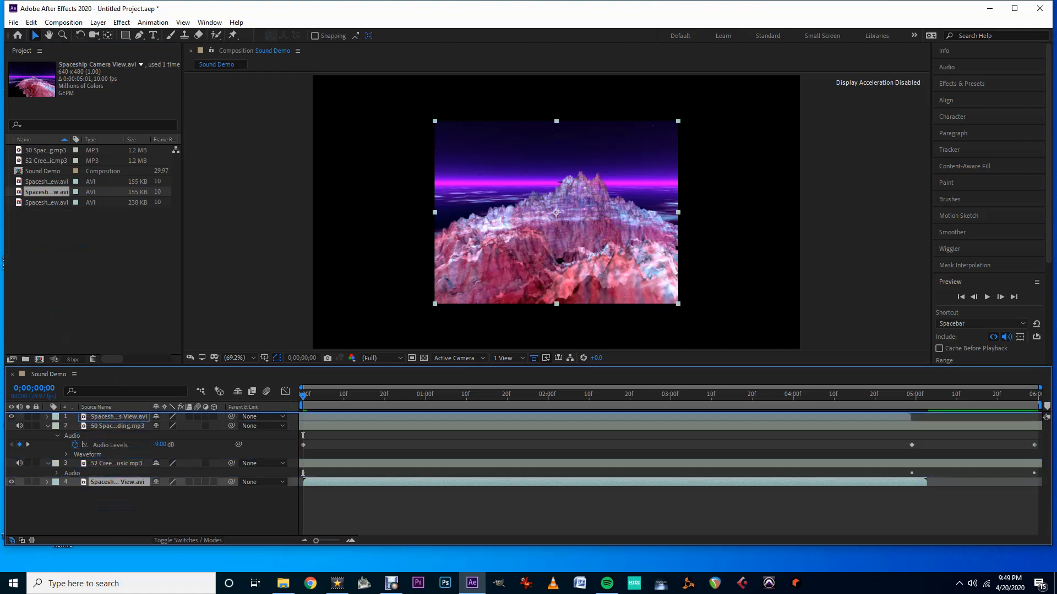
pyautogui.hotkey('ctrl', 'shift', ']')
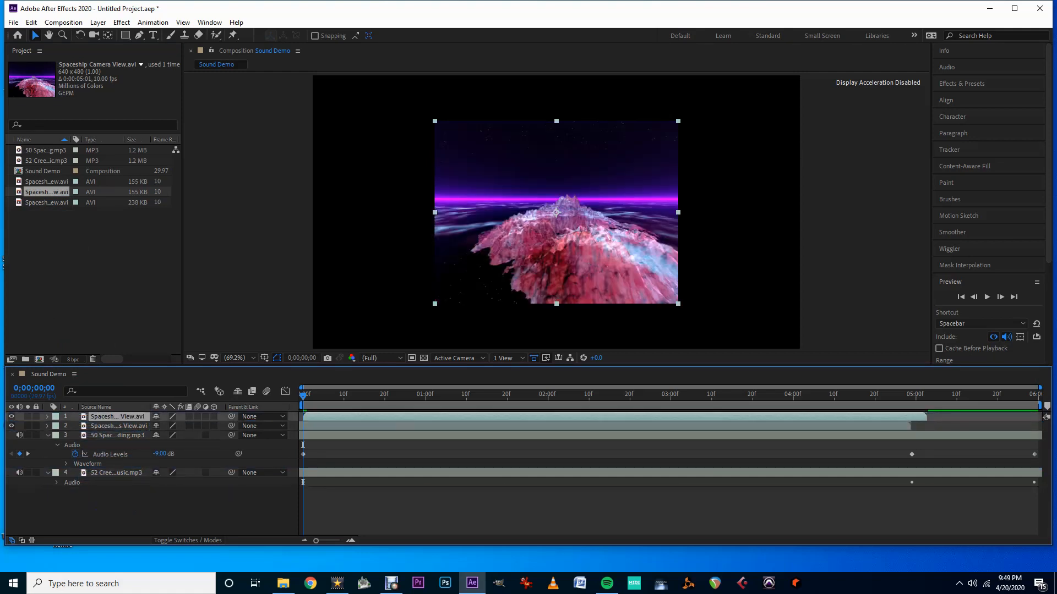
pyautogui.moveTo(432, 417); pyautogui.dragTo(416, 417)
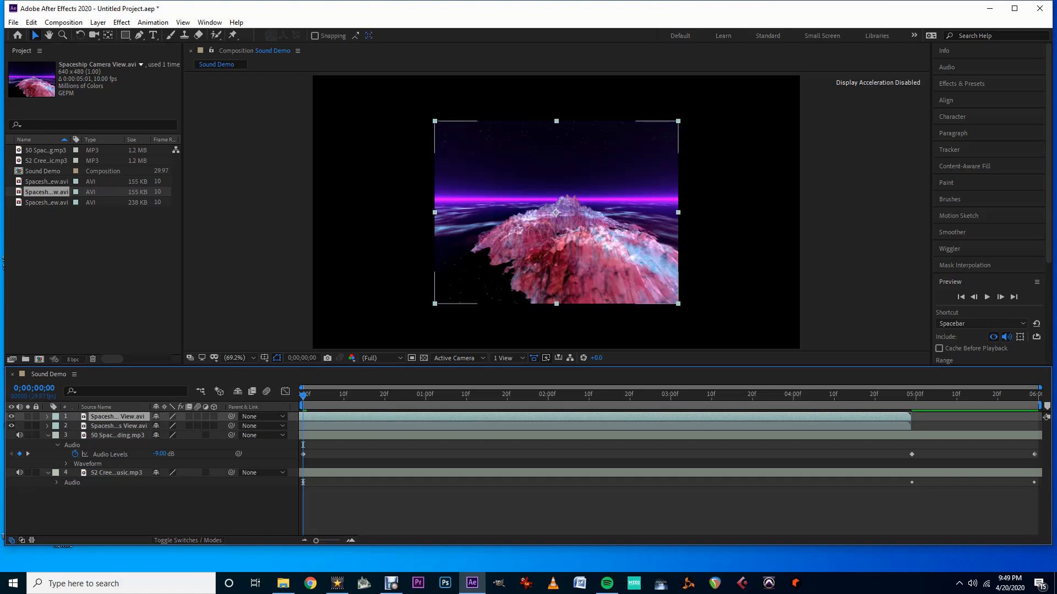
# - Preview the camera view clip, return to the first frame, and briefly hide its layer to compare it with the clip underneath
pyautogui.press('space')
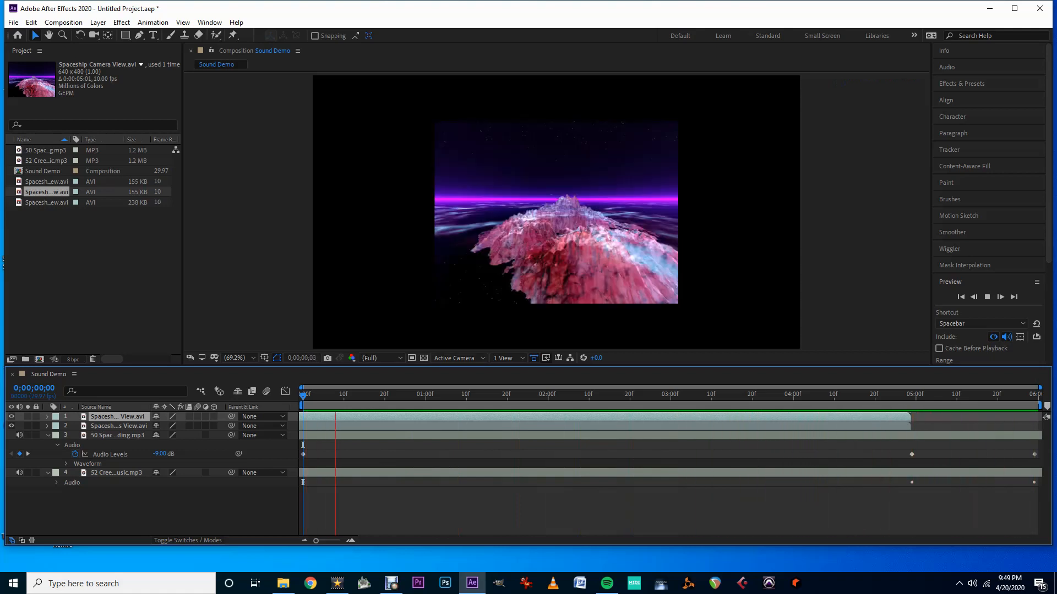
pyautogui.press('space')
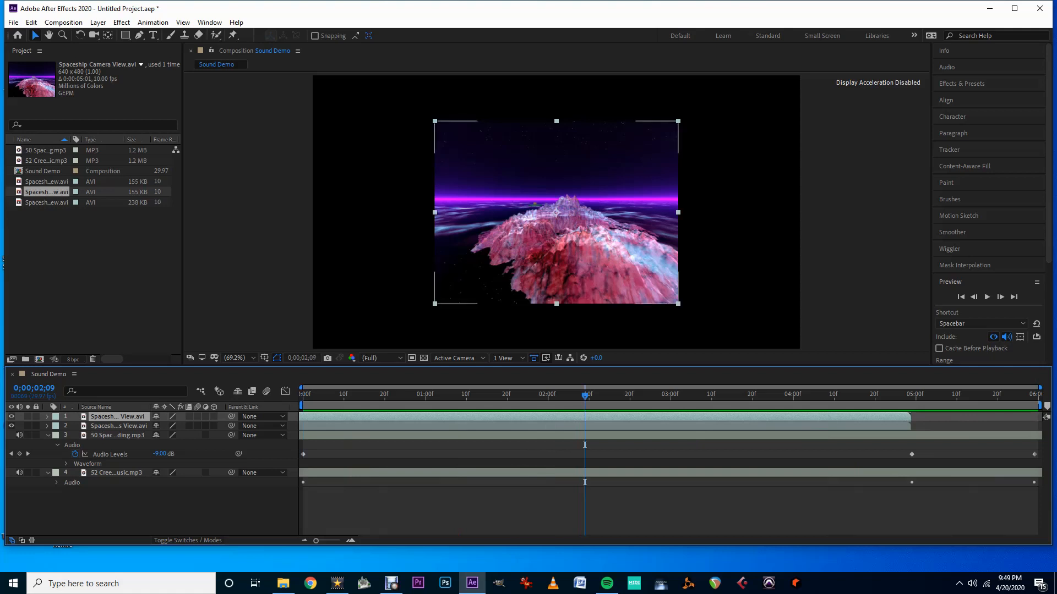
pyautogui.press('Home')
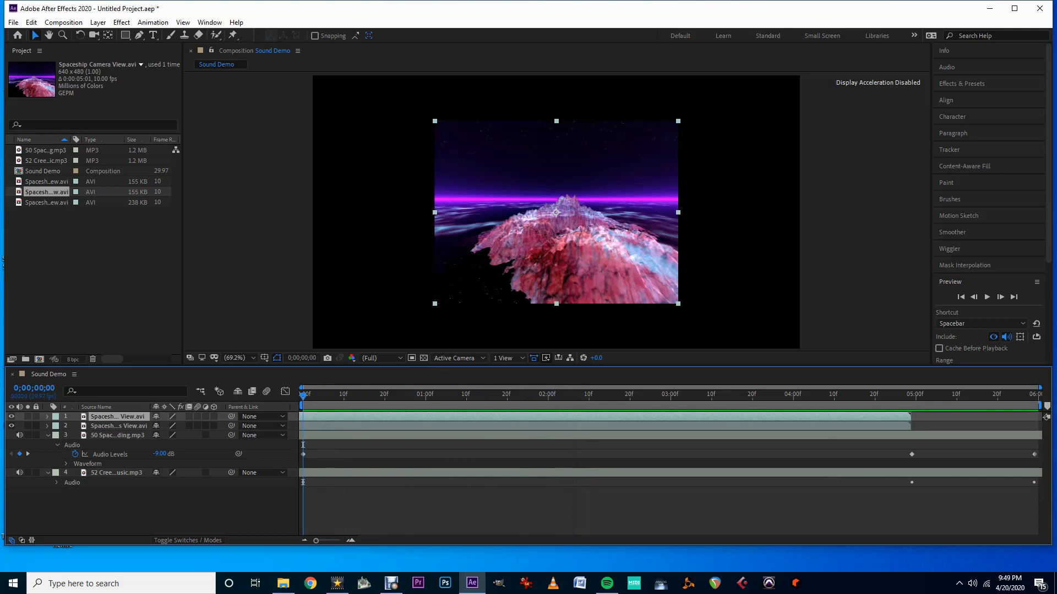
pyautogui.click(11, 416)
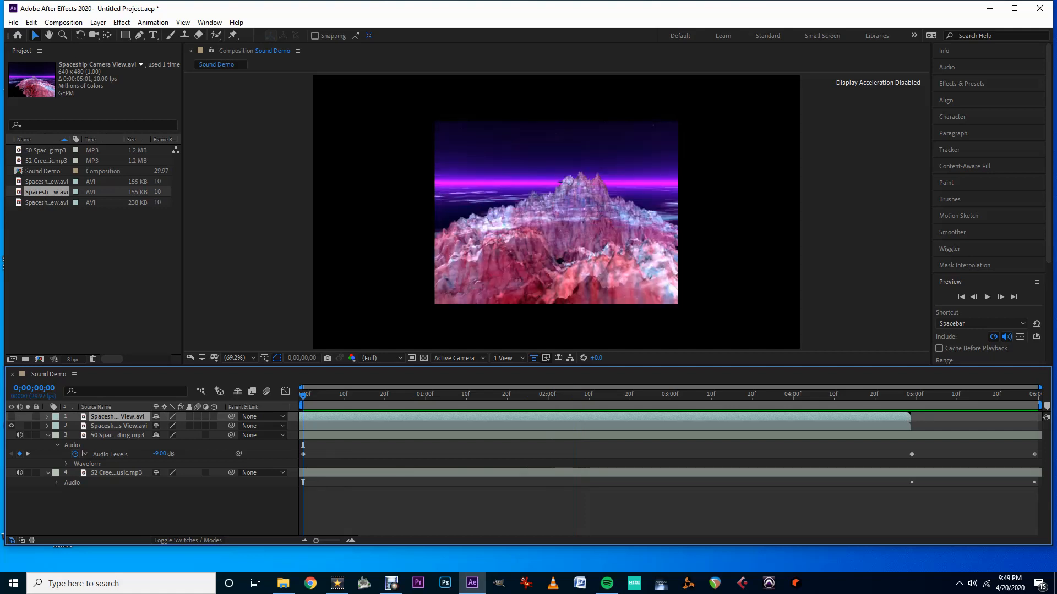
pyautogui.click(11, 416)
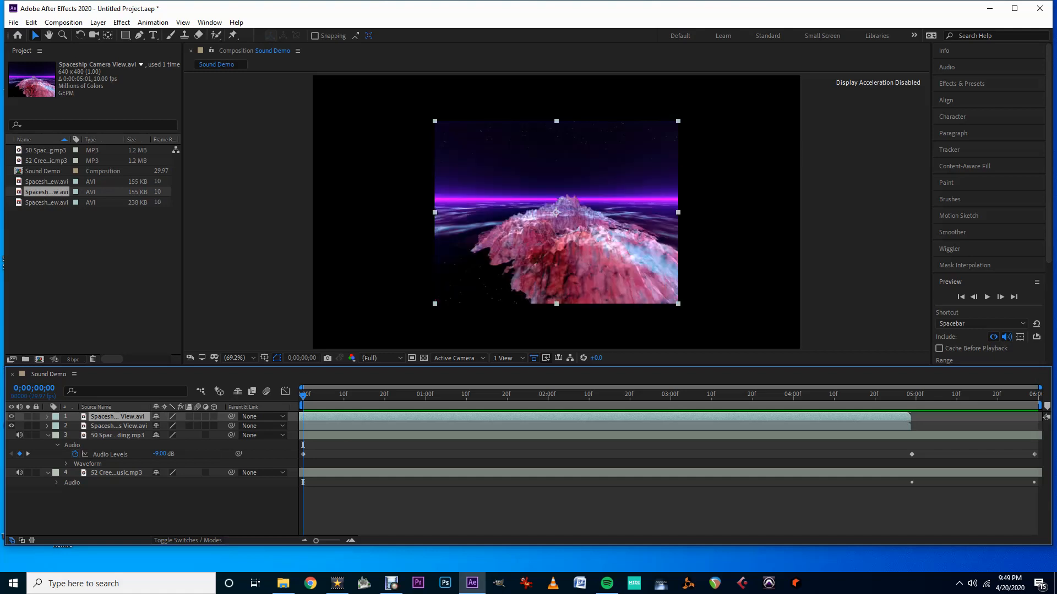
# - Split the Spaceship Camera View layer at 0;00;00;20 and again at 0;00;01;20
pyautogui.press('space')
pyautogui.click(31, 22)
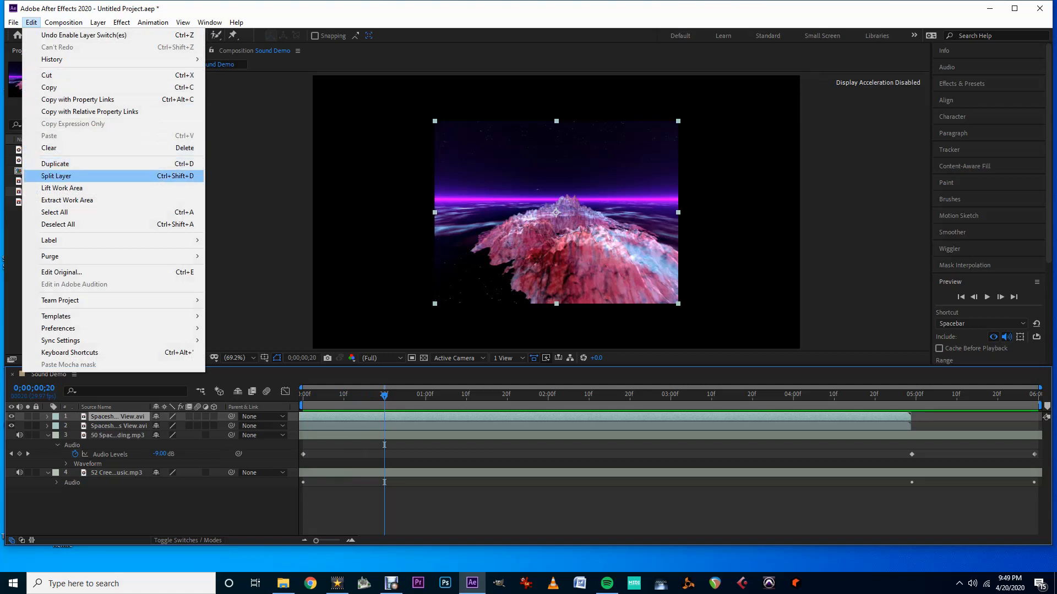
pyautogui.click(56, 175)
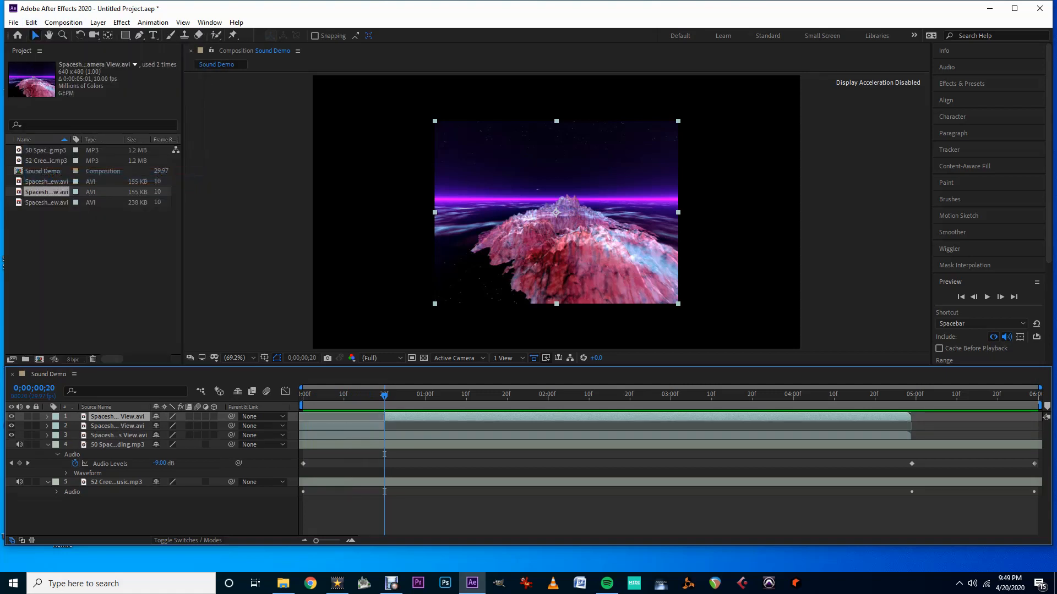
pyautogui.moveTo(384, 395); pyautogui.dragTo(507, 395)
pyautogui.hotkey('ctrl', 'shift', 'd')
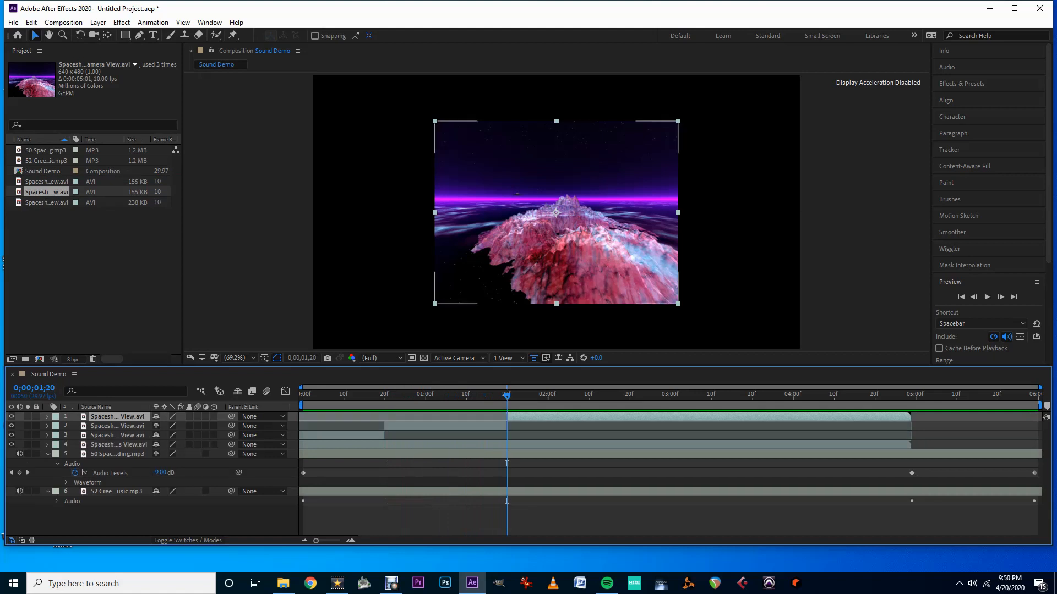
# - Delete the Spaceship Camera View segment between 0;00;00;20 and 0;00;01;20
pyautogui.hotkey('ctrl', 'Down')
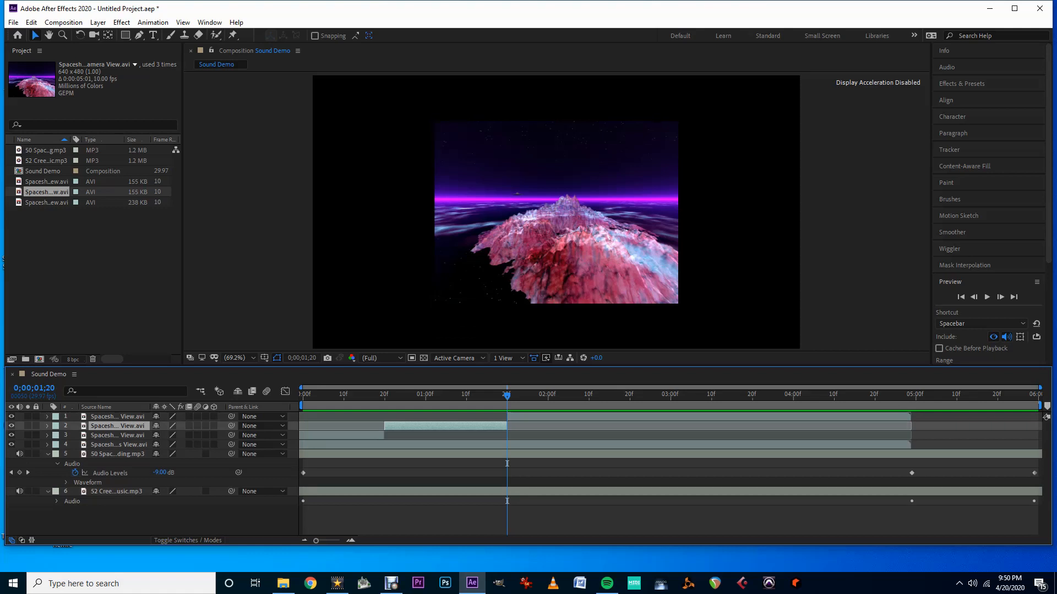
pyautogui.rightClick(419, 106)
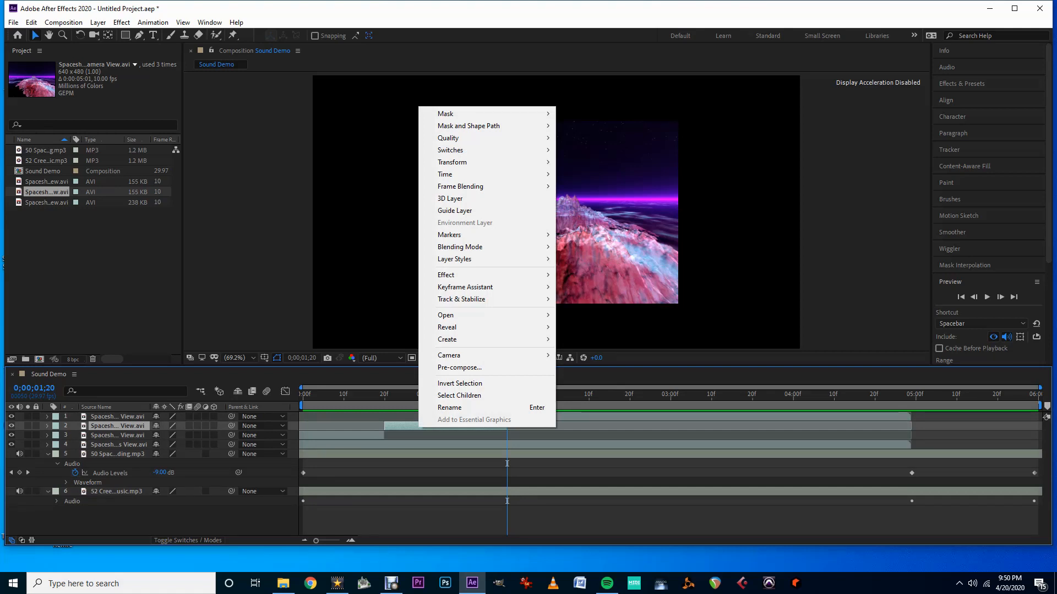
pyautogui.press('Escape')
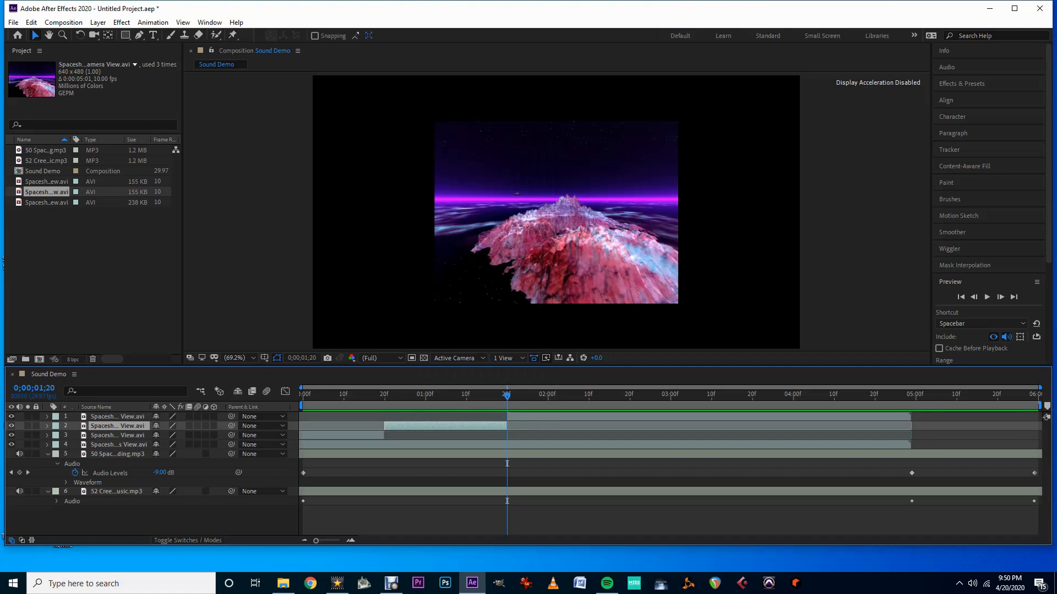
pyautogui.press('Delete')
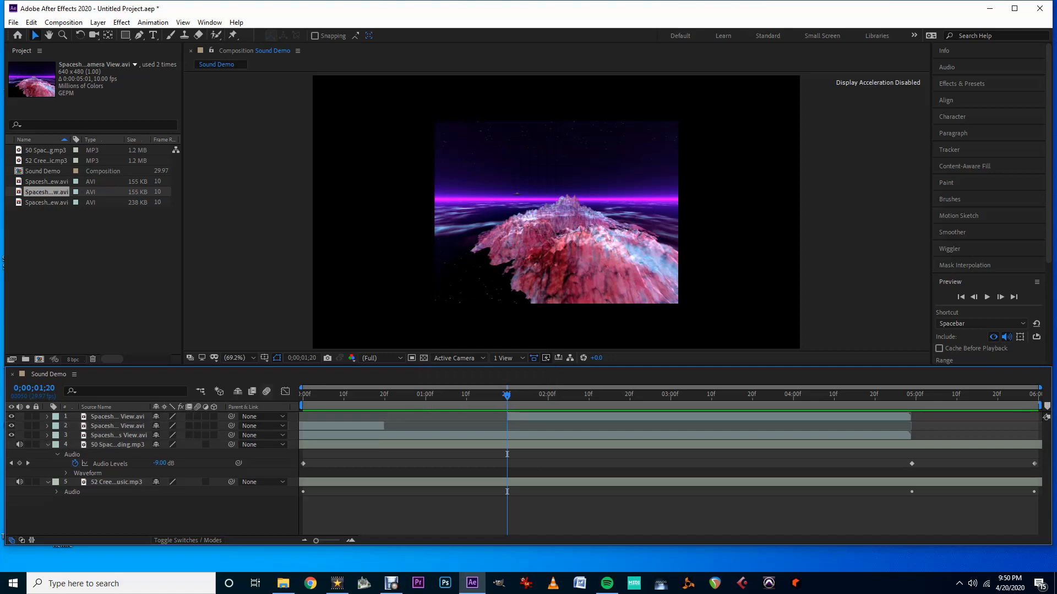
# - Preview the composition from the first frame and split the top Spaceship Camera View layer at 0;00;03;25
pyautogui.press('Home')
pyautogui.press('space')
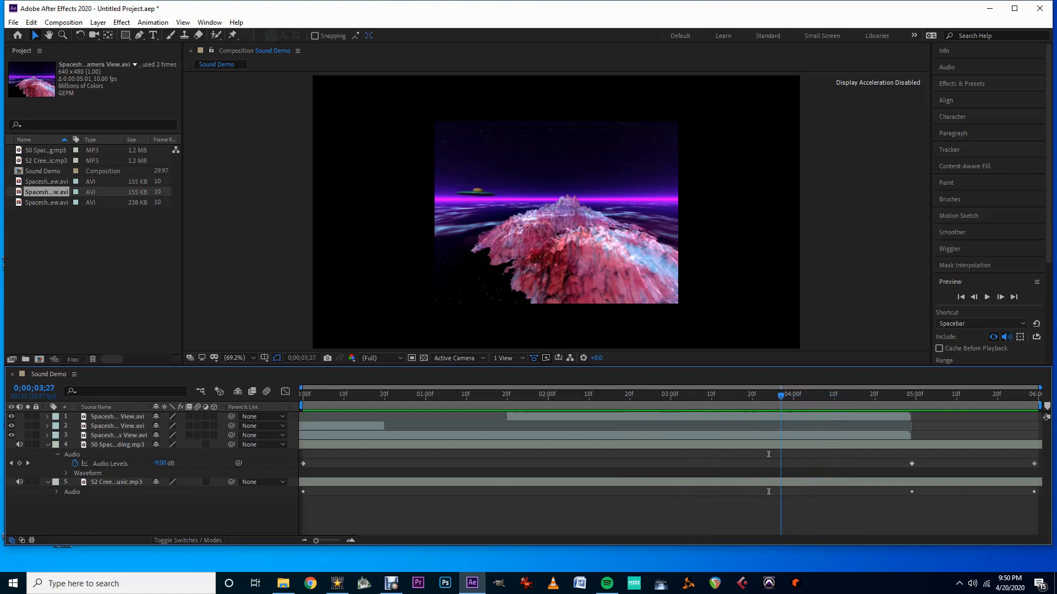
pyautogui.moveTo(780, 396); pyautogui.dragTo(773, 396)
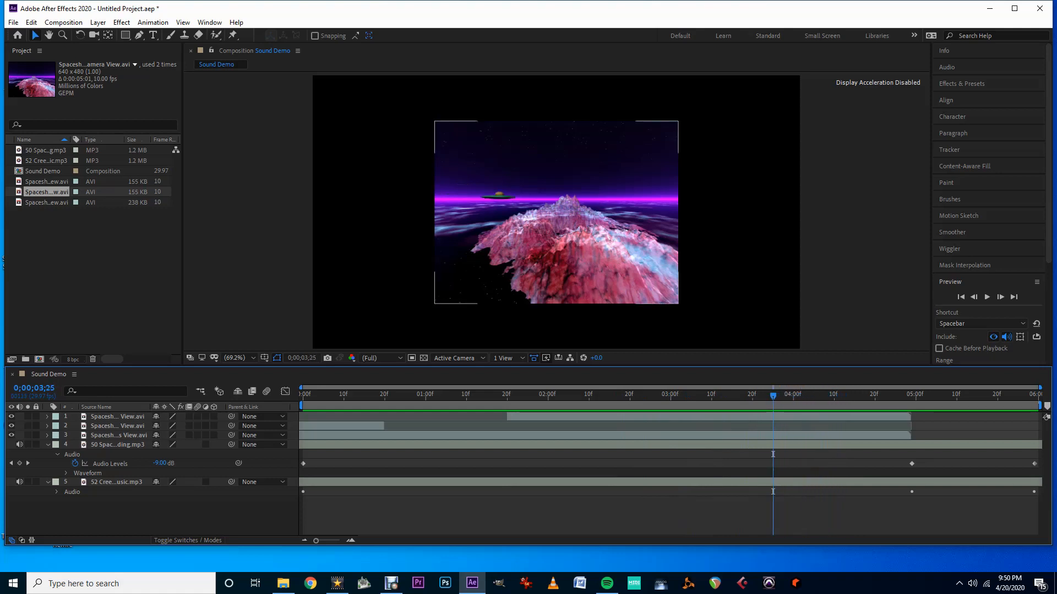
pyautogui.click(774, 417)
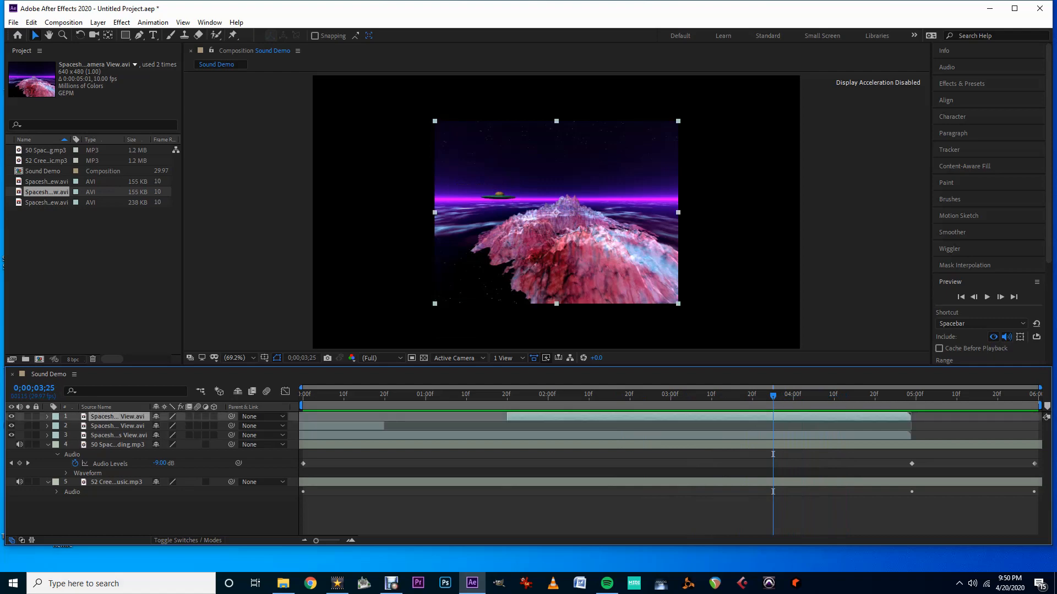
pyautogui.click(31, 22)
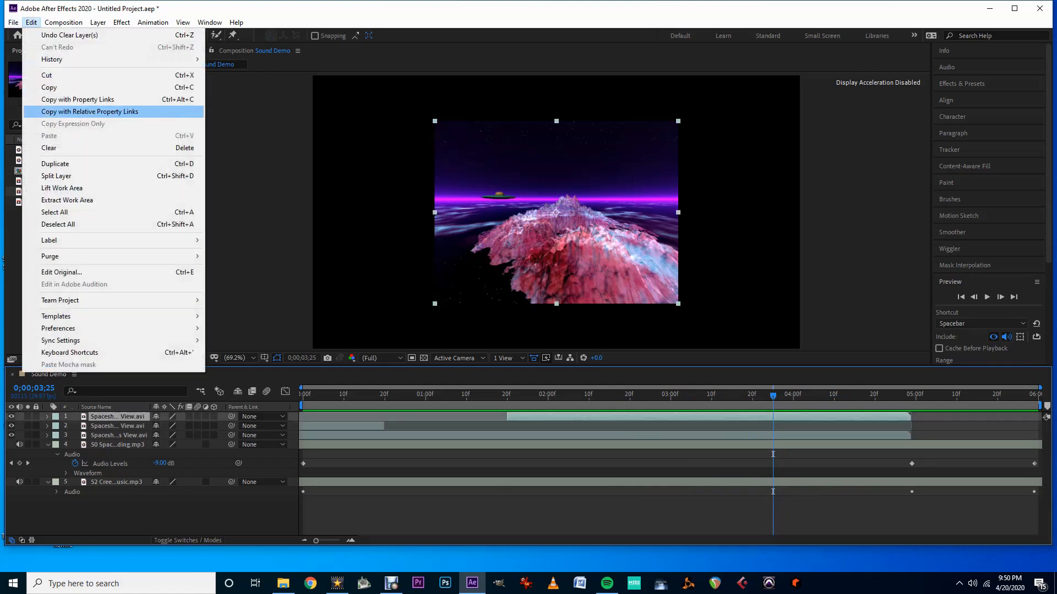
pyautogui.click(61, 176)
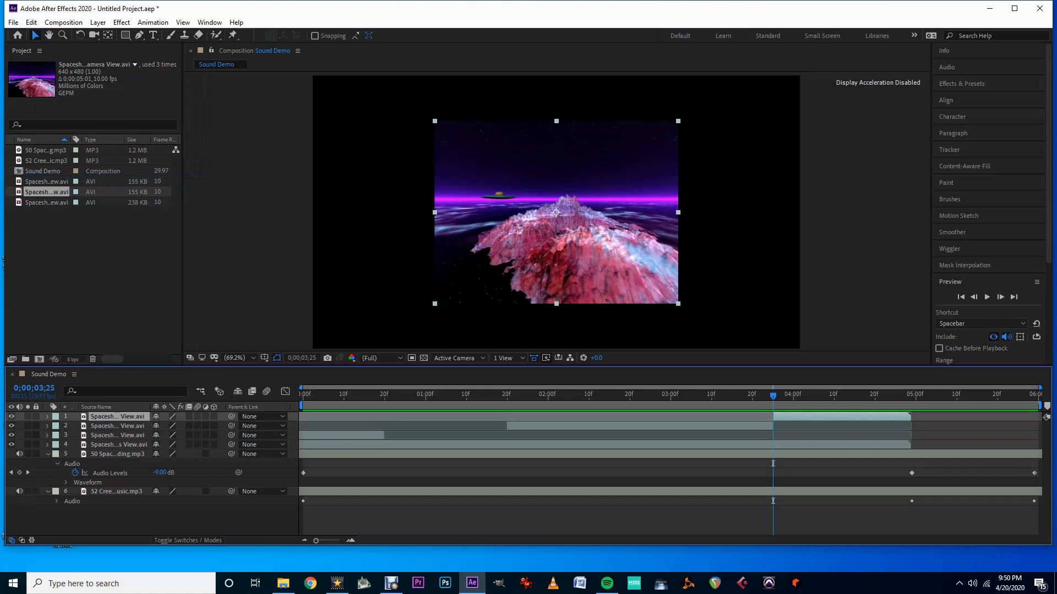
# - Delete the Spaceship Camera View segment between 0;00;01;20 and 0;00;03;25
pyautogui.moveTo(773, 396); pyautogui.dragTo(731, 396)
pyautogui.click(735, 426)
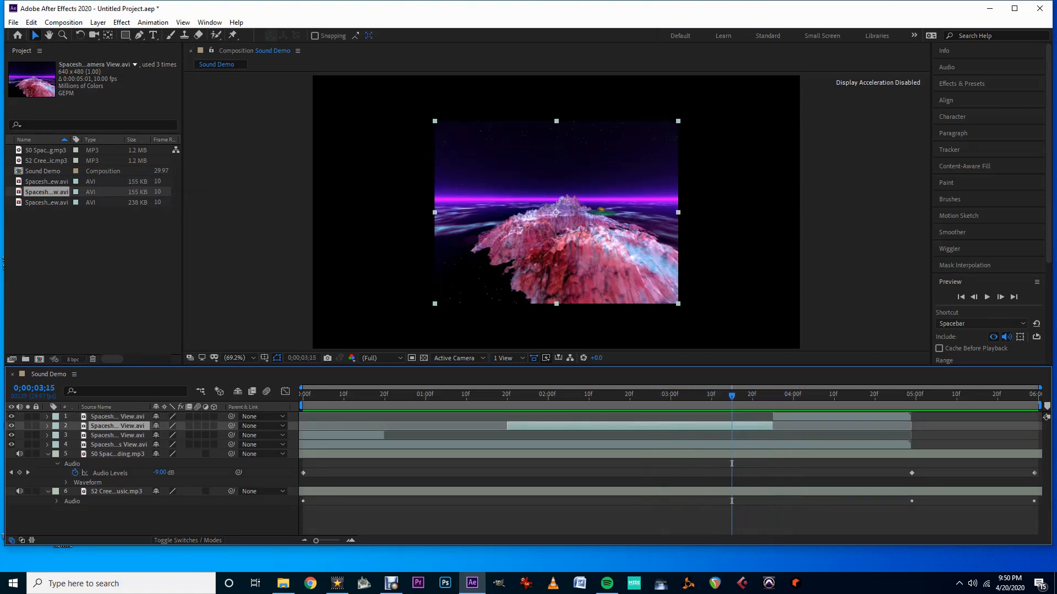
pyautogui.press('Delete')
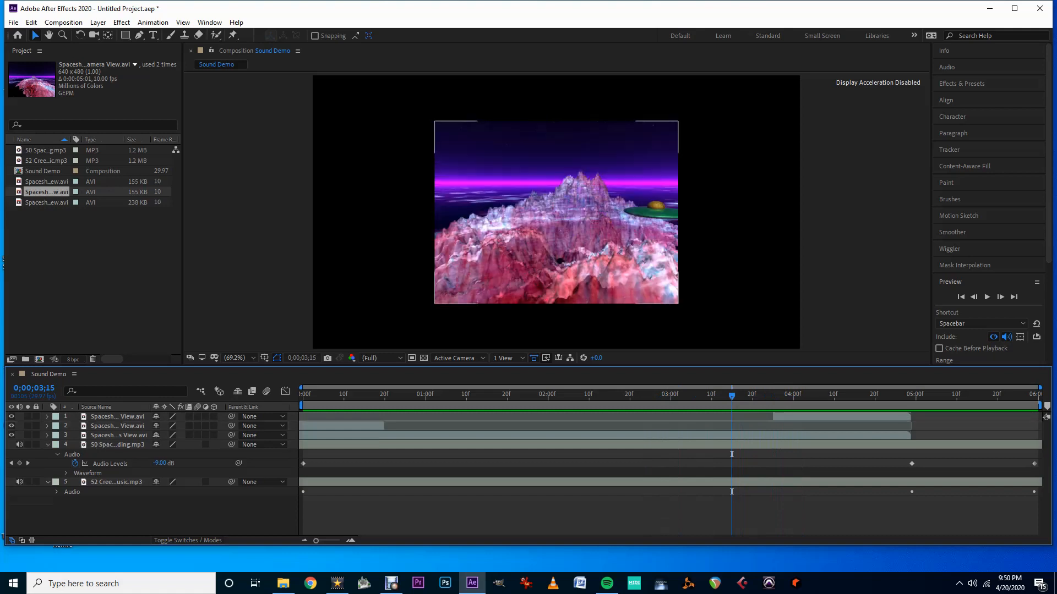
# - Play the intercut Sound Demo composition from the first frame to check the edit
pyautogui.moveTo(732, 395); pyautogui.dragTo(303, 396)
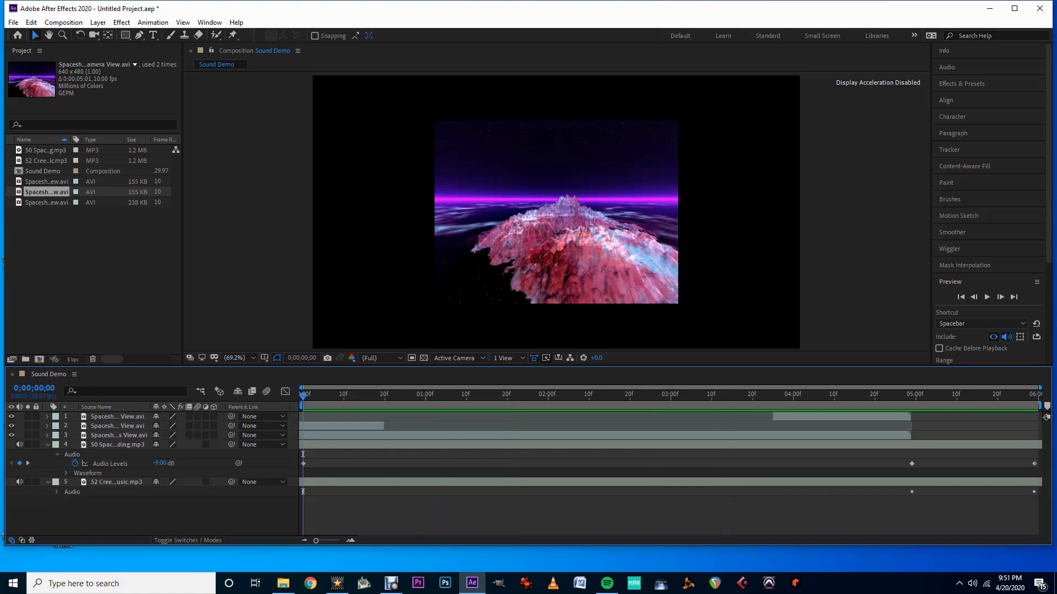
pyautogui.press('space')
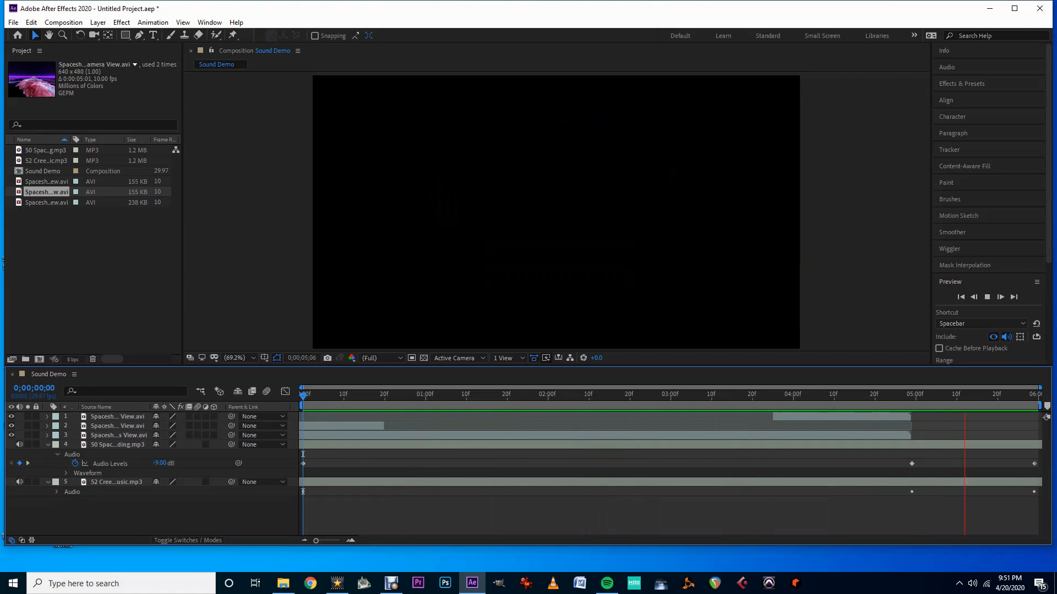
pyautogui.press('space')
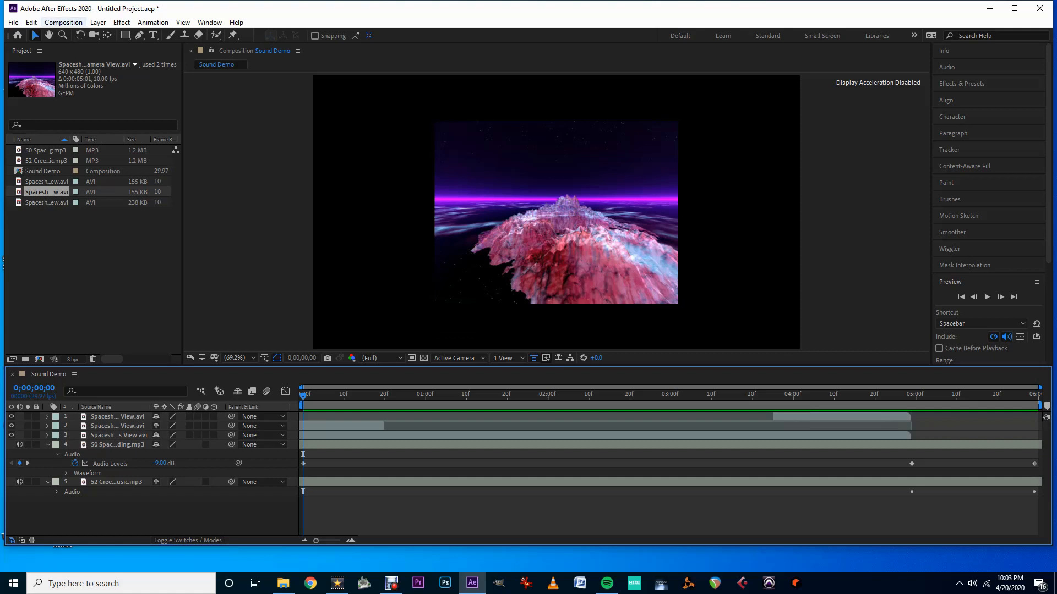
# - Add the Sound Demo composition to the render queue and set its AVI output's video codec to DV NTSC
pyautogui.click(63, 22)
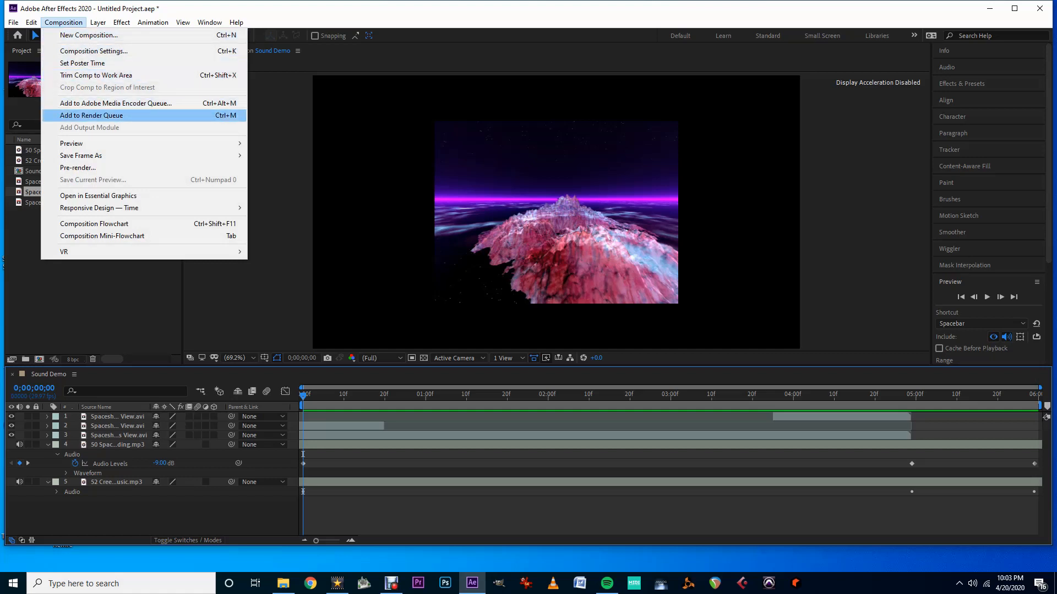
pyautogui.click(92, 115)
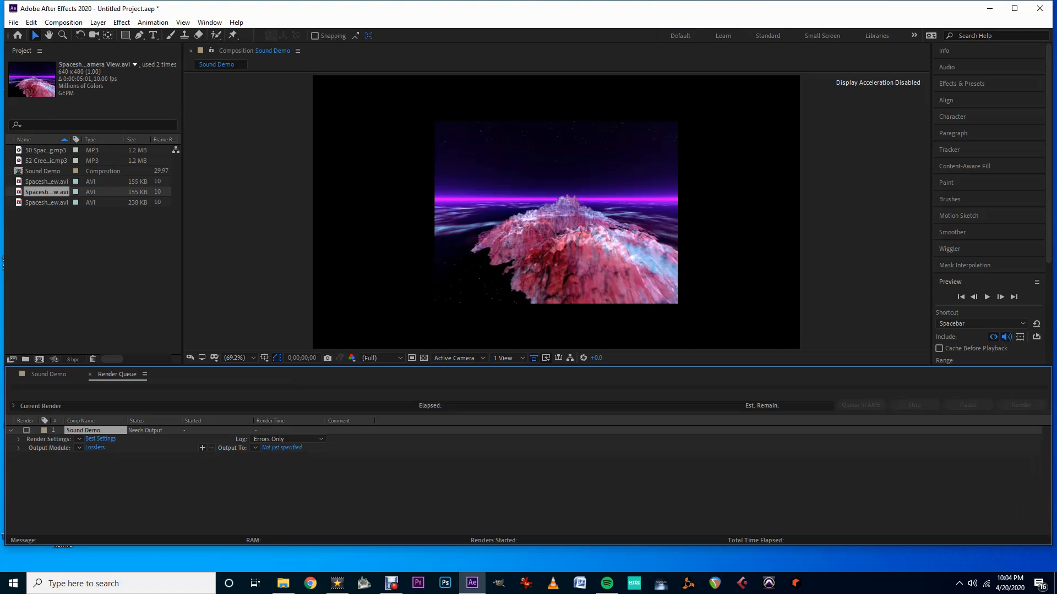
pyautogui.click(95, 448)
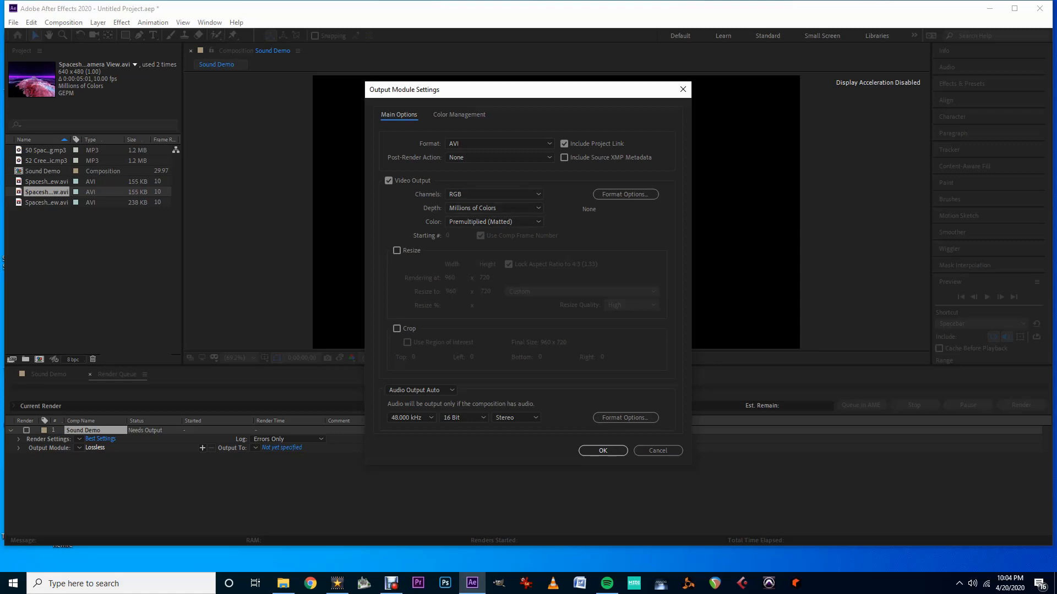
pyautogui.click(625, 194)
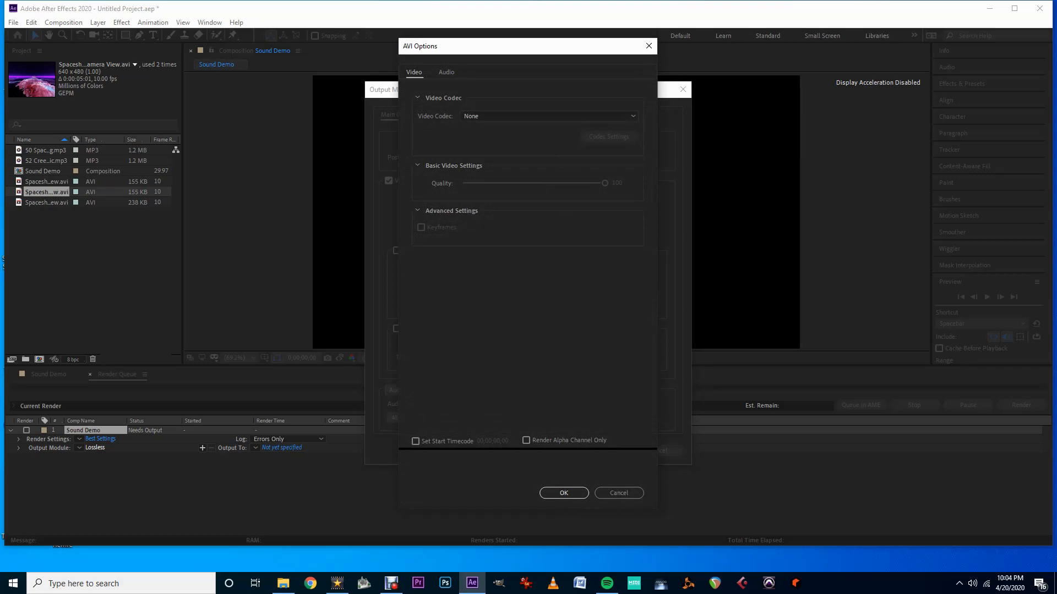
pyautogui.click(549, 116)
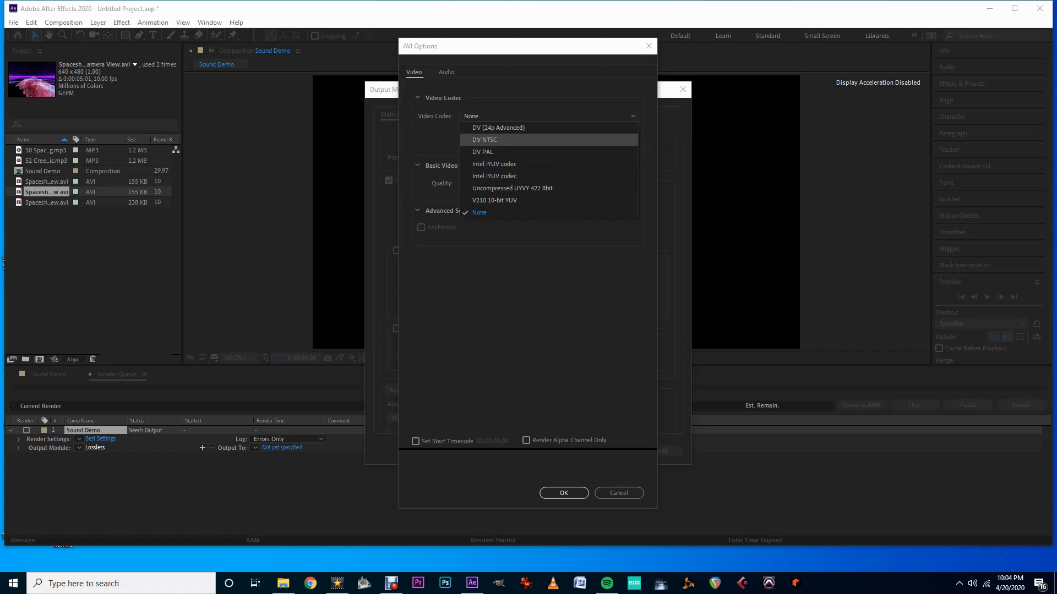
pyautogui.press('Return')
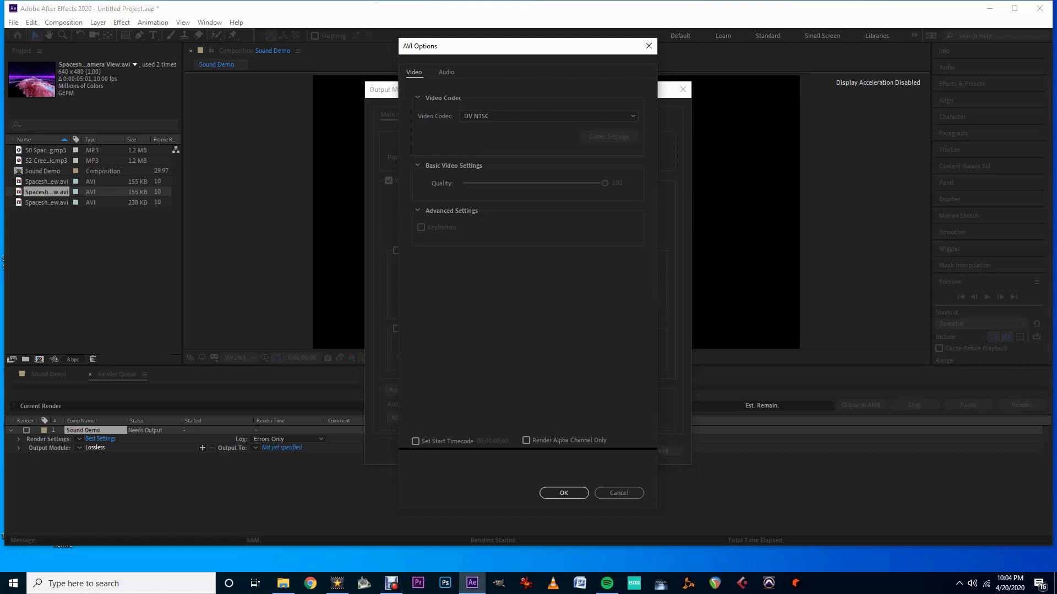
pyautogui.click(627, 116)
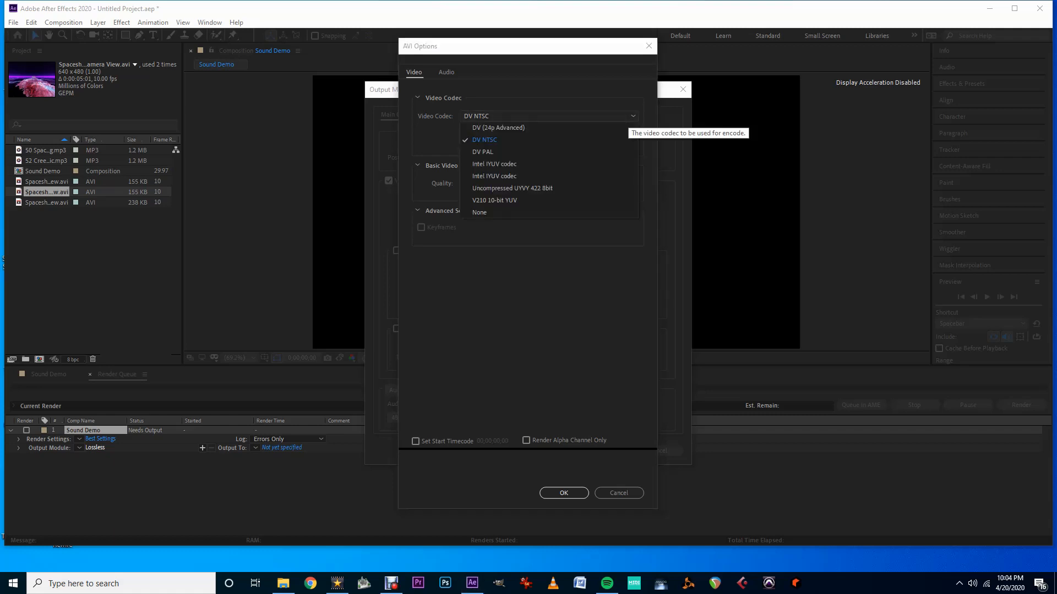
pyautogui.click(550, 151)
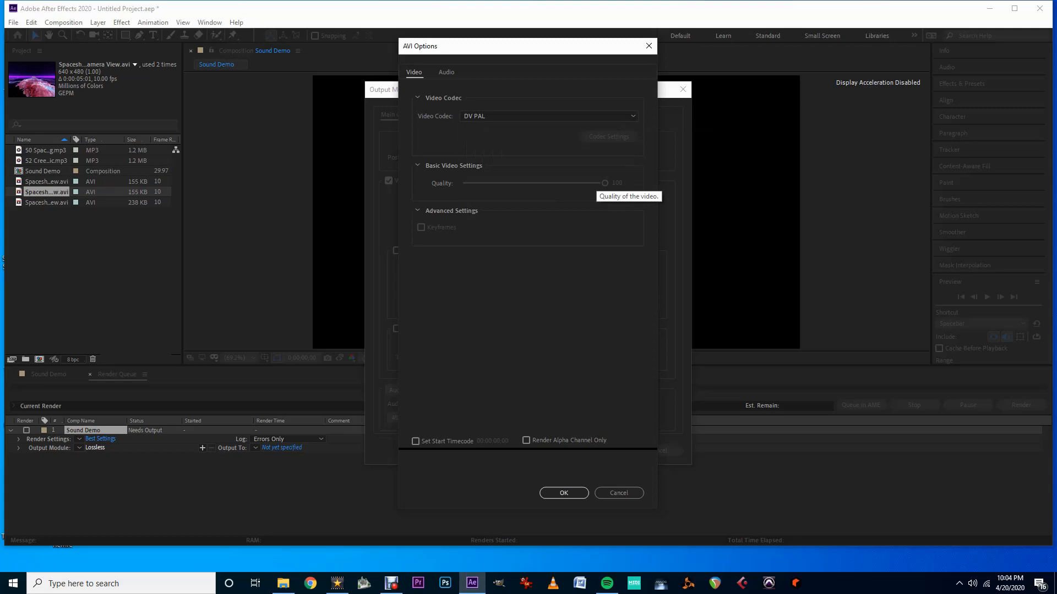
pyautogui.click(592, 116)
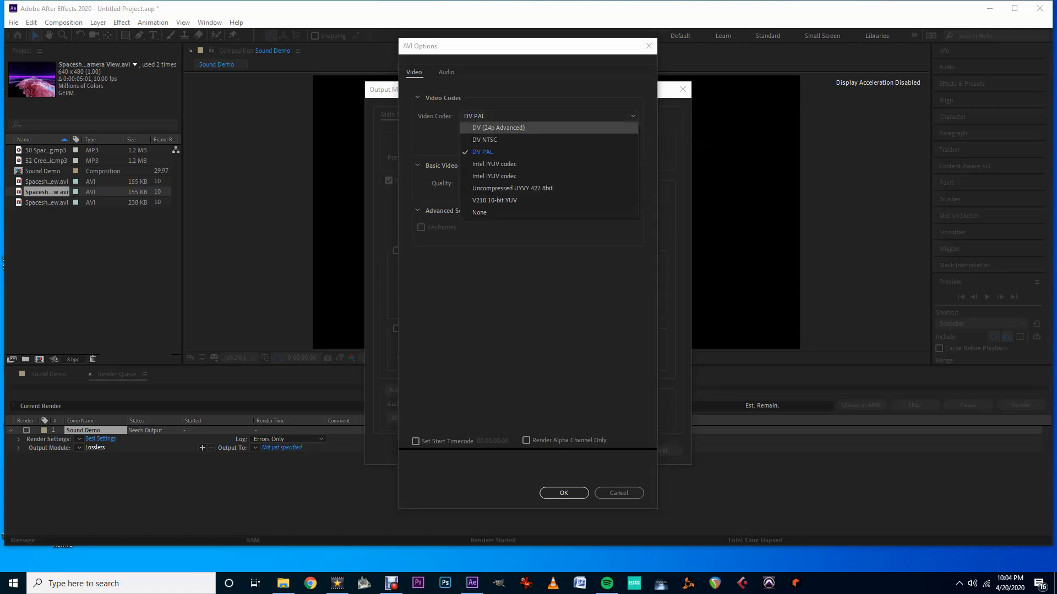
pyautogui.click(584, 140)
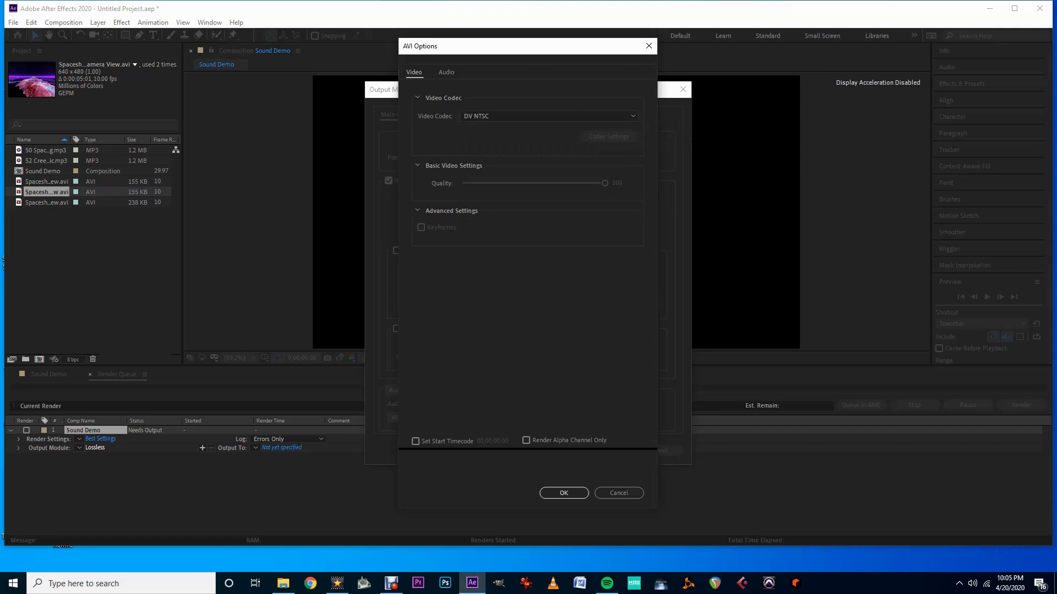
# - Keep the AVI audio interleave at None, set the output audio sample rate to 44.100 kHz, and accept the output module settings
pyautogui.click(446, 72)
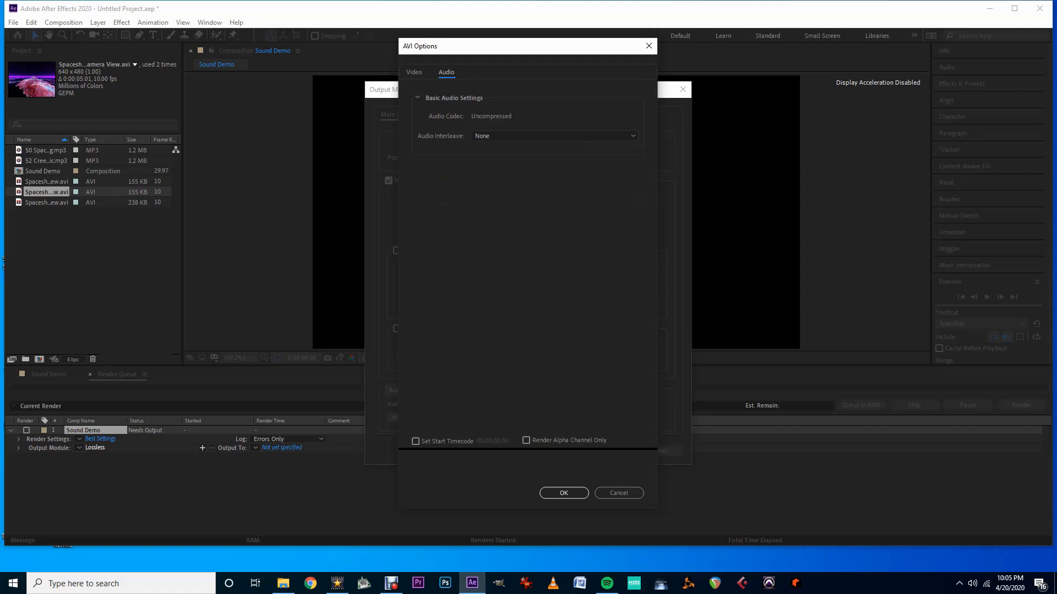
pyautogui.click(554, 135)
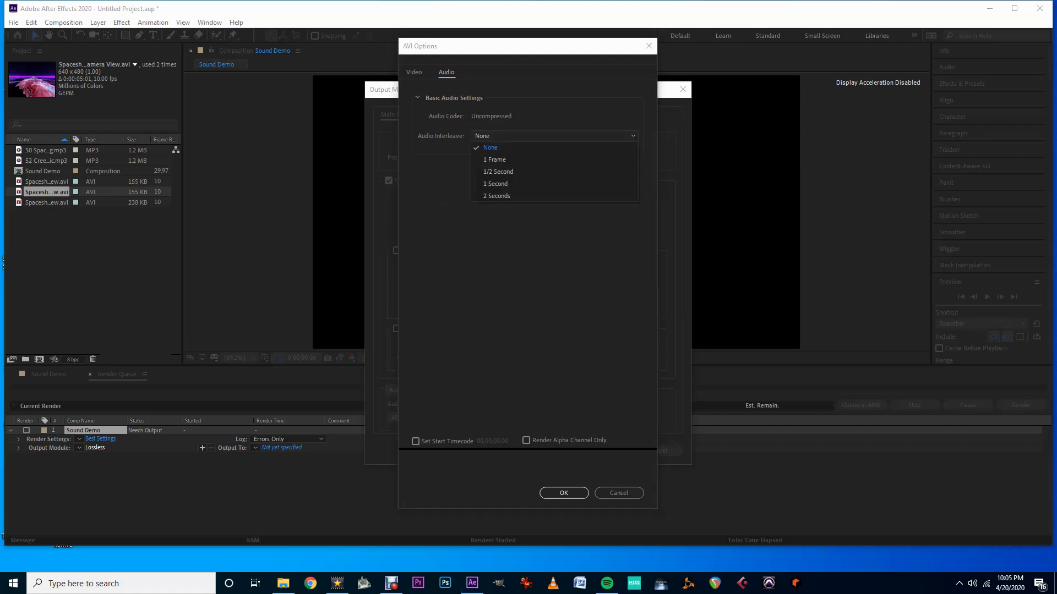
pyautogui.click(490, 148)
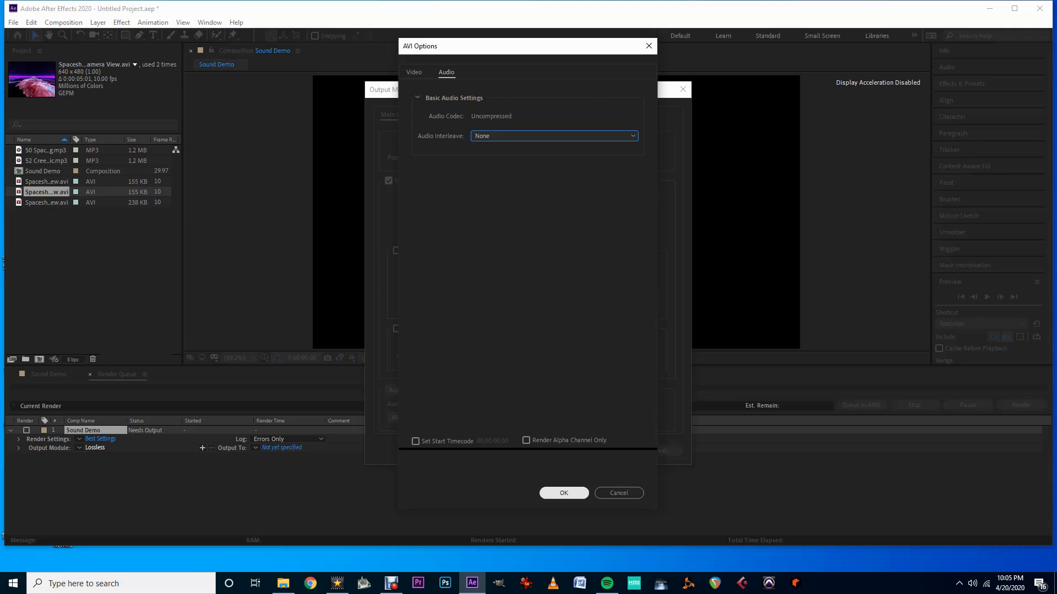
pyautogui.click(564, 493)
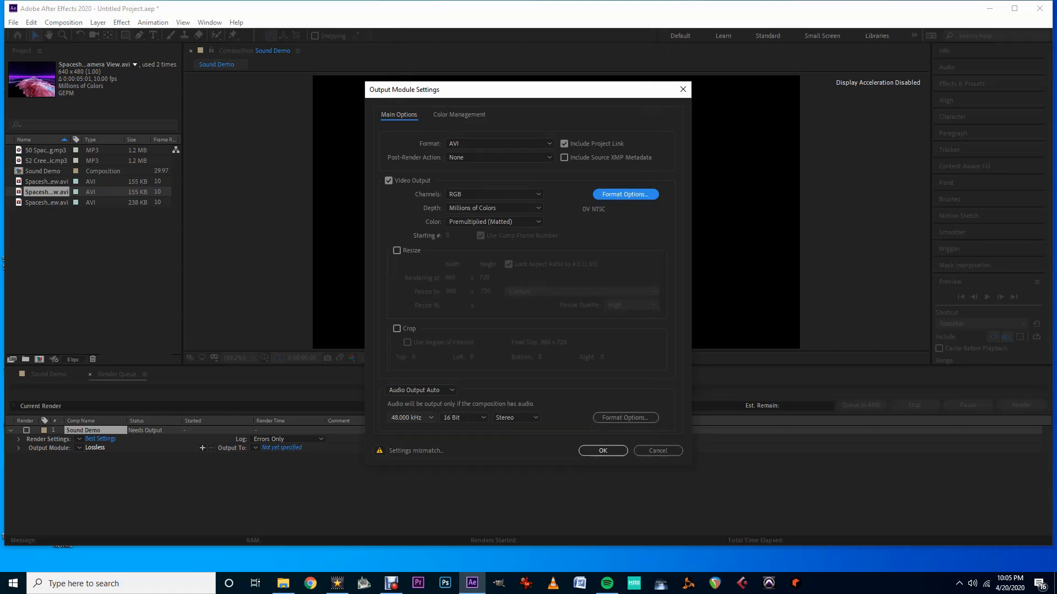
pyautogui.click(413, 418)
pyautogui.click(415, 490)
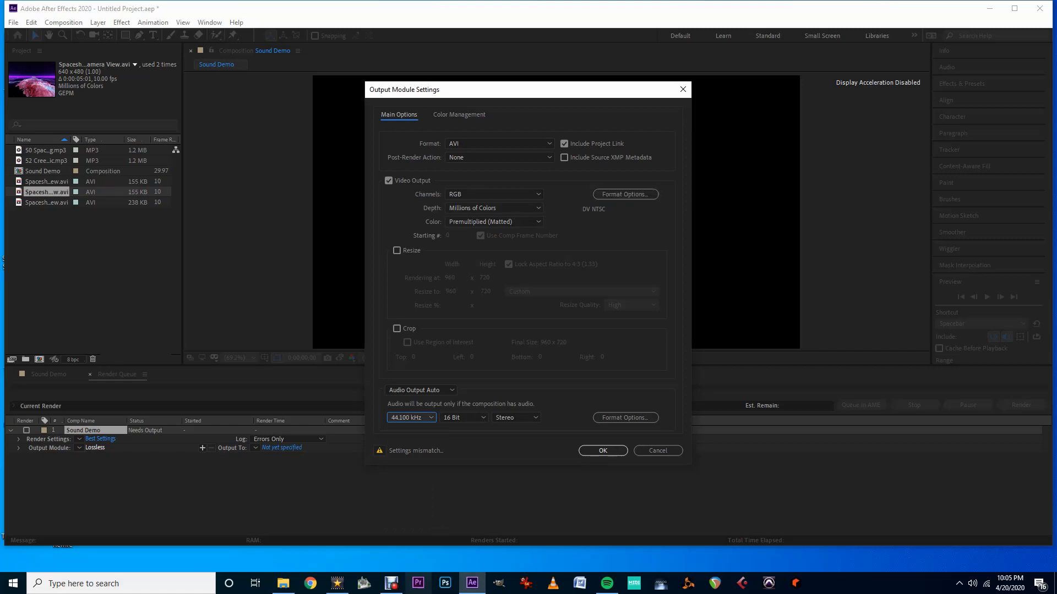
pyautogui.click(603, 451)
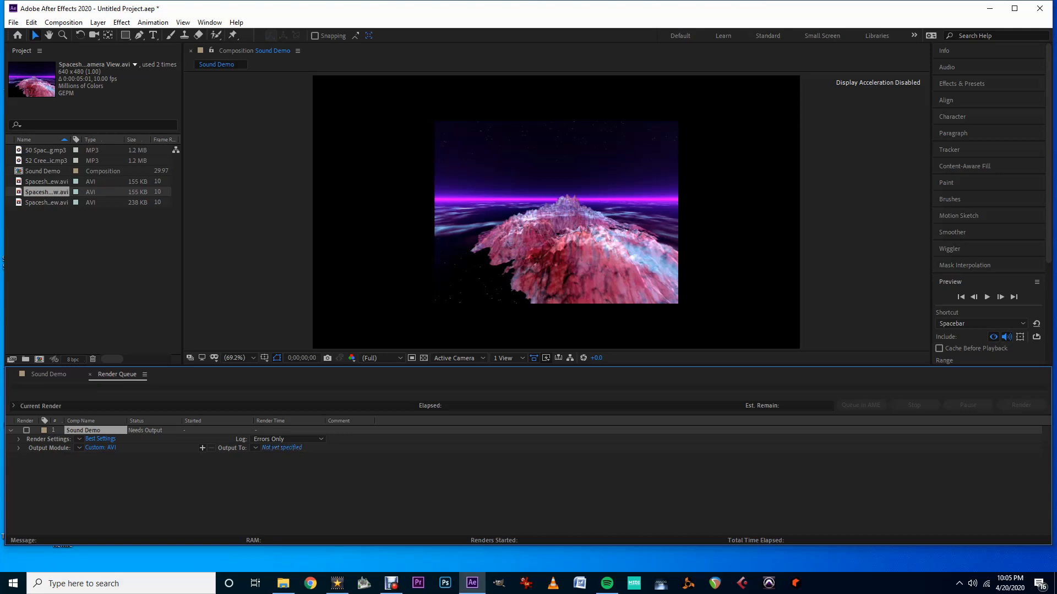
# - Name the output movie with 14, a hyphen and the surname, save it to the Desktop, and render it
pyautogui.click(282, 447)
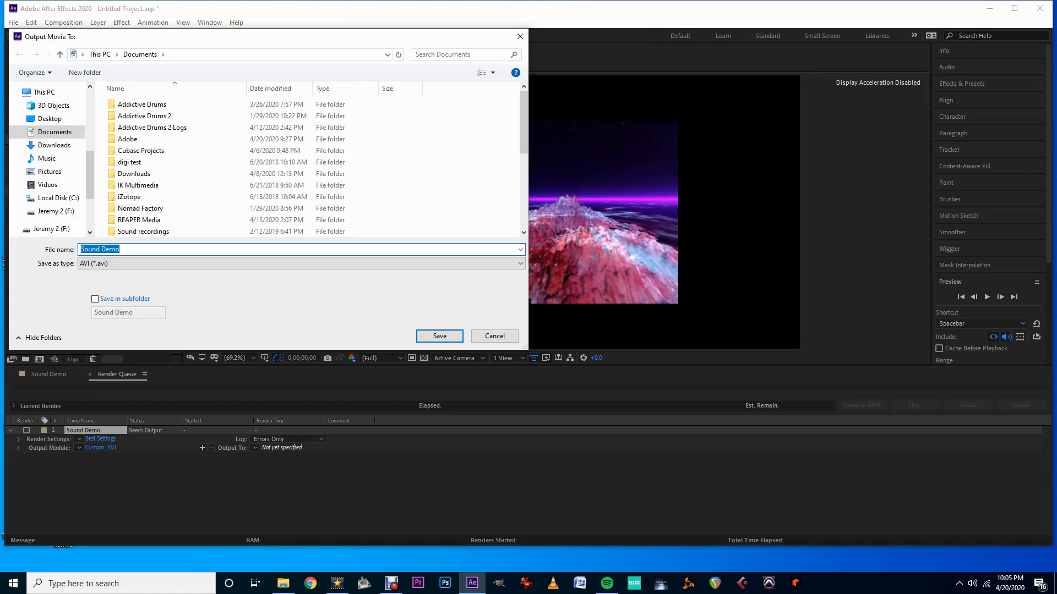
pyautogui.press('Tab')
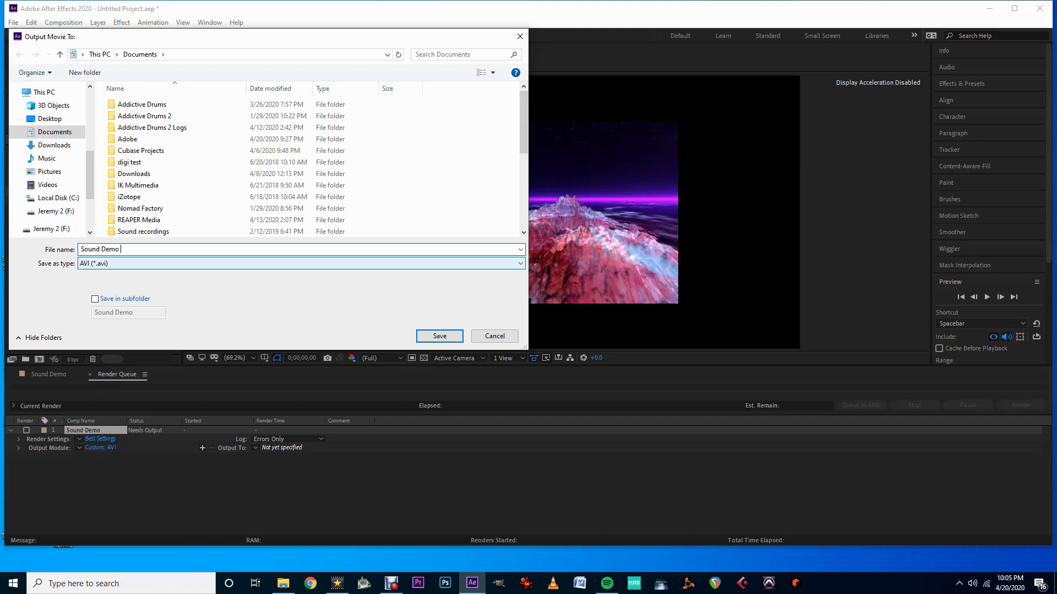
pyautogui.press('BackSpace')
pyautogui.press('BackSpace')
pyautogui.press('BackSpace')
pyautogui.press('BackSpace')
pyautogui.press('BackSpace')
pyautogui.press('BackSpace')
pyautogui.press('BackSpace')
pyautogui.press('BackSpace')
pyautogui.press('BackSpace')
pyautogui.press('BackSpace')
pyautogui.press('BackSpace')
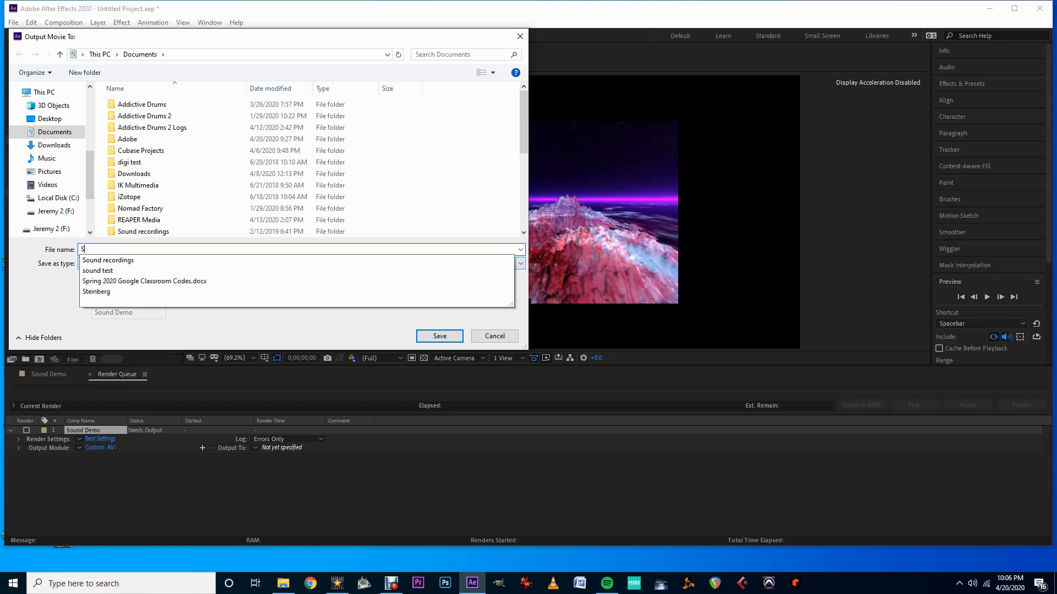
pyautogui.write('1')
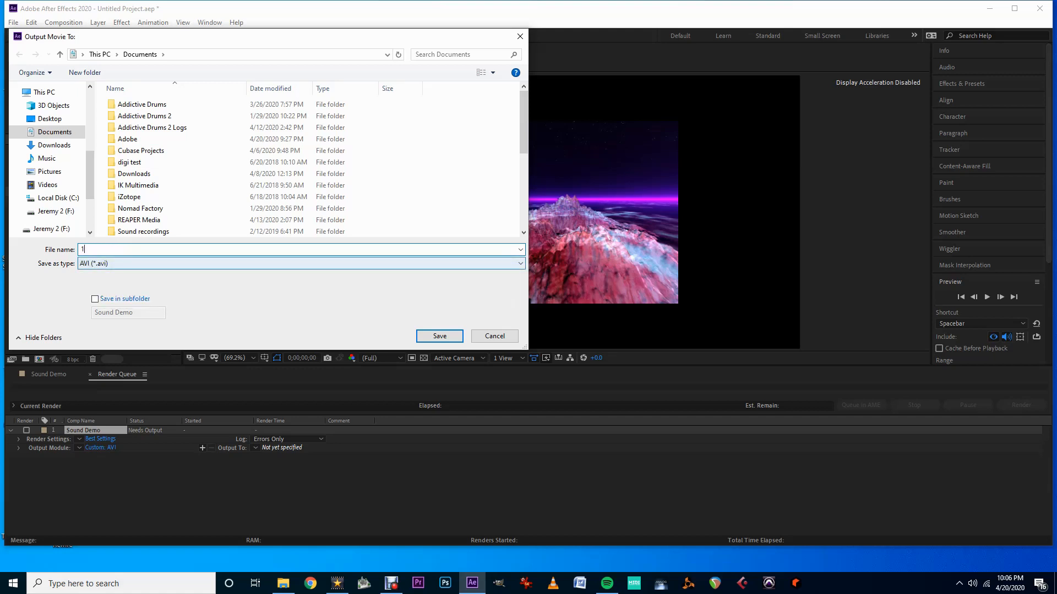
pyautogui.write('4-Acker')
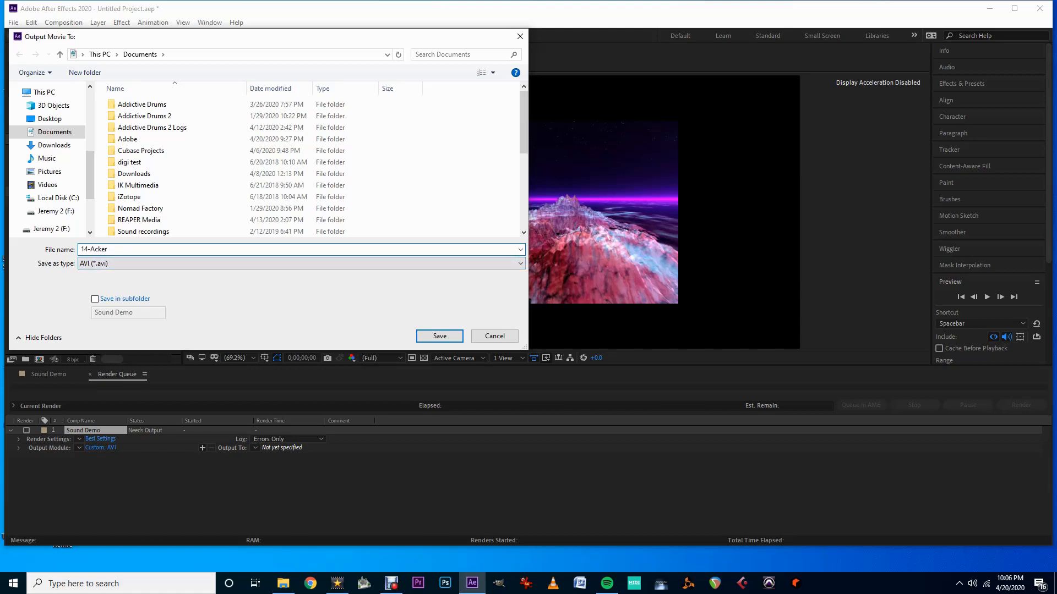
pyautogui.click(49, 118)
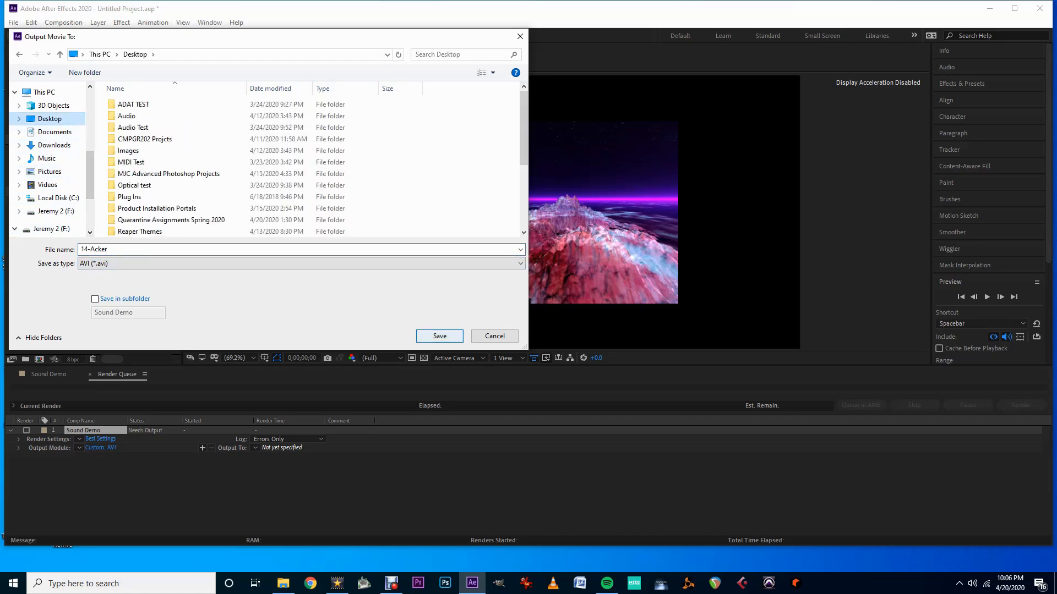
pyautogui.press('Return')
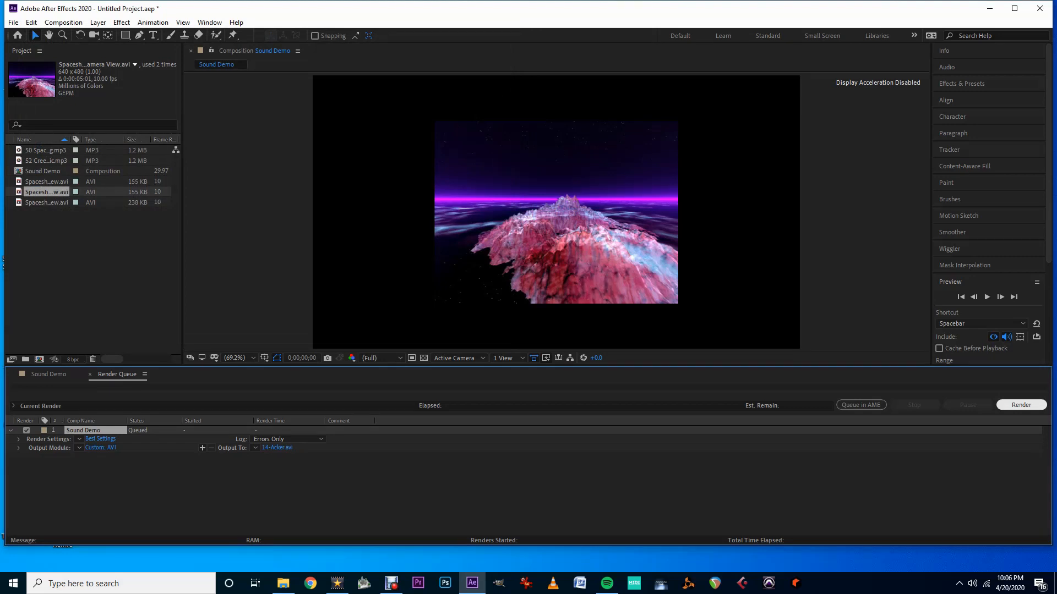
pyautogui.click(1021, 406)
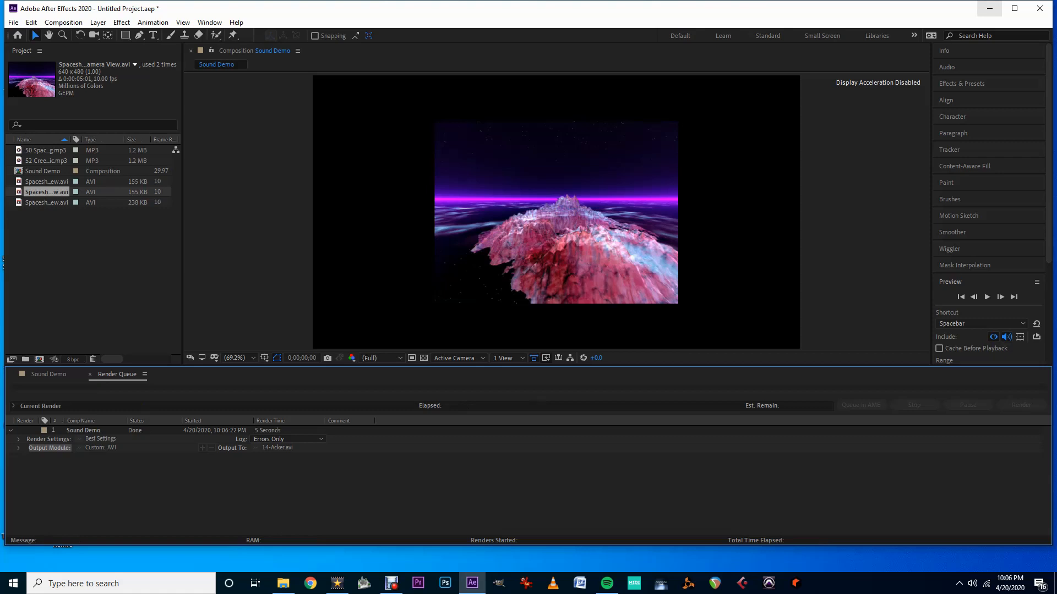
# - Switch to the desktop, briefly check the Sound Demo with Spaceship folder, and move and open the rendered movie
pyautogui.click(990, 9)
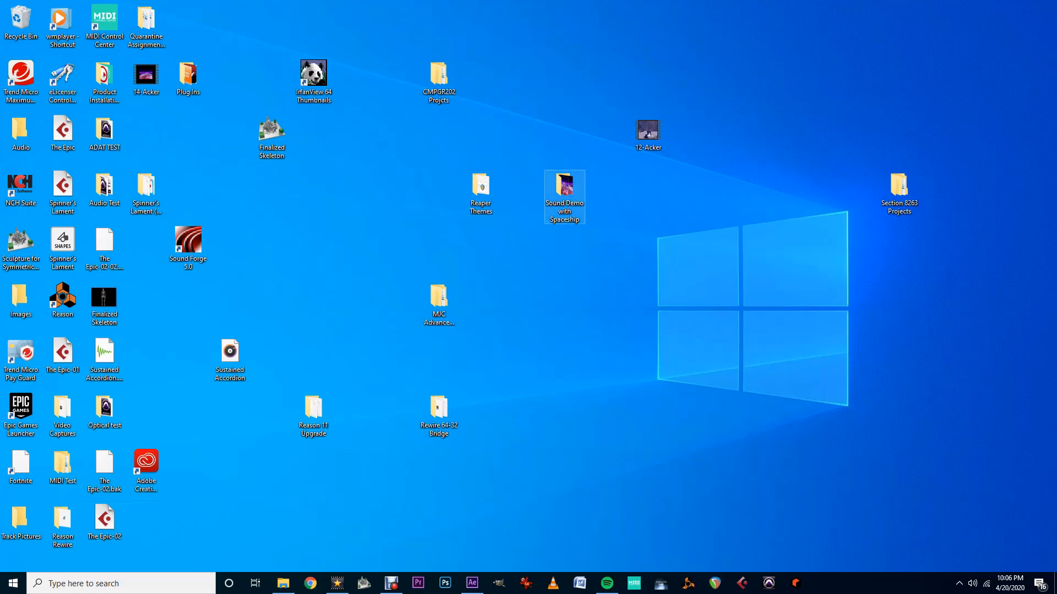
pyautogui.doubleClick(564, 190)
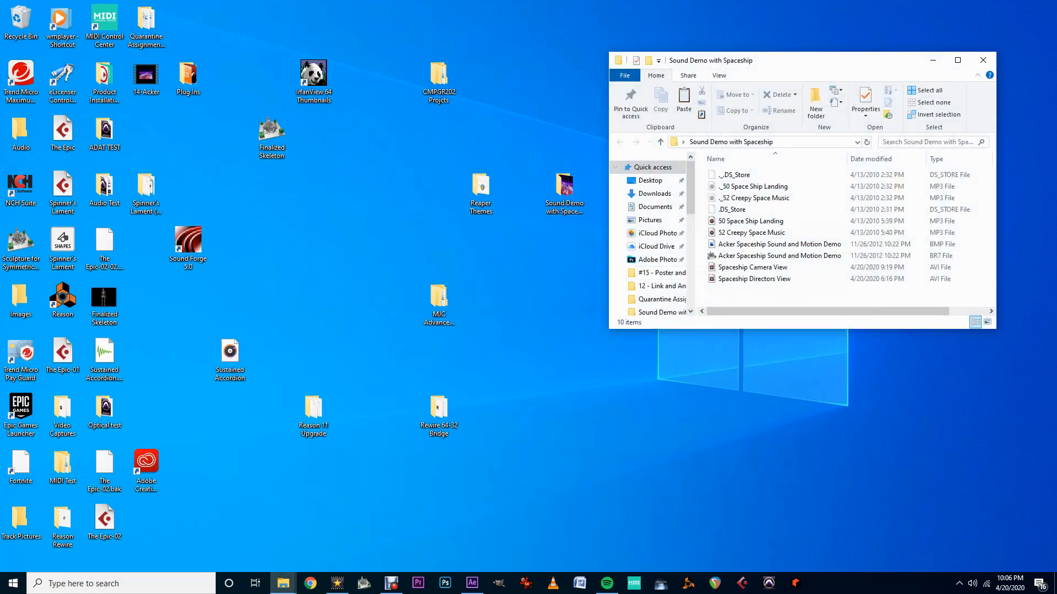
pyautogui.click(983, 60)
pyautogui.moveTo(146, 74); pyautogui.dragTo(355, 242)
pyautogui.doubleClick(355, 242)
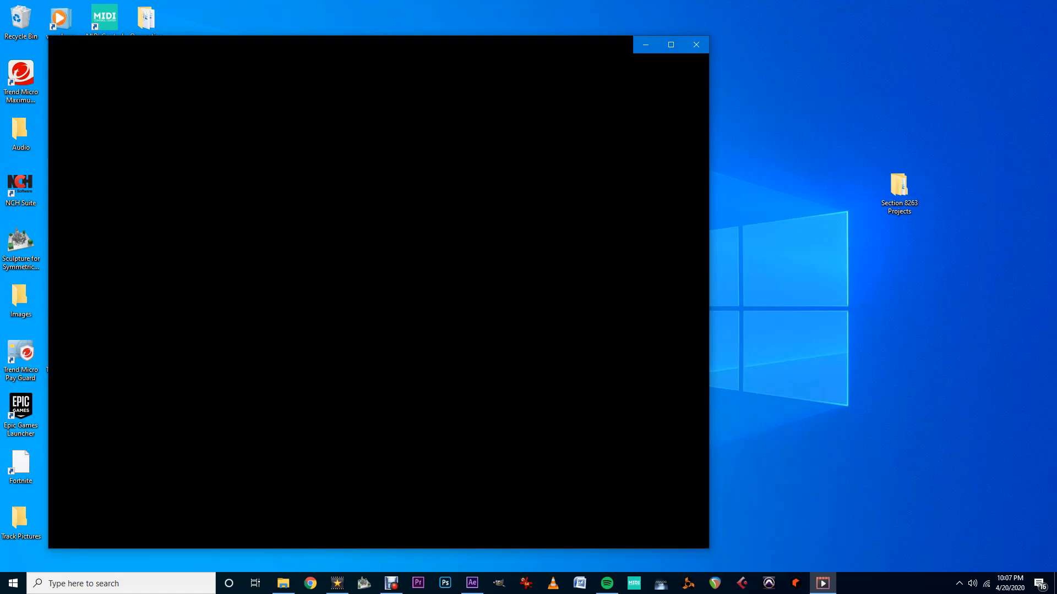